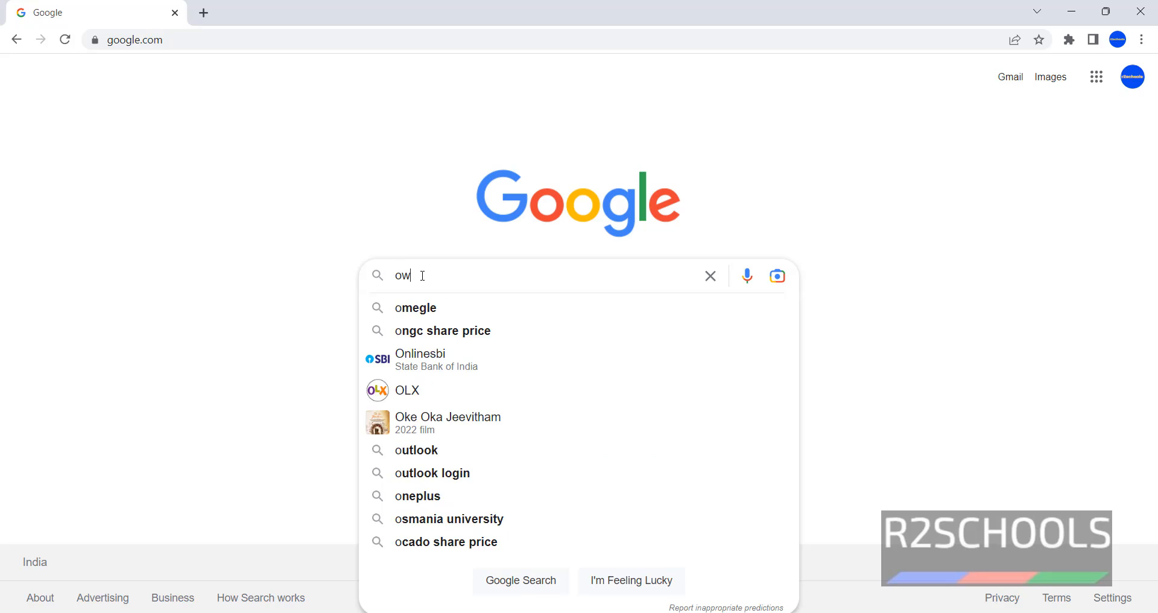
Search Google for "owasp download".
text(do)
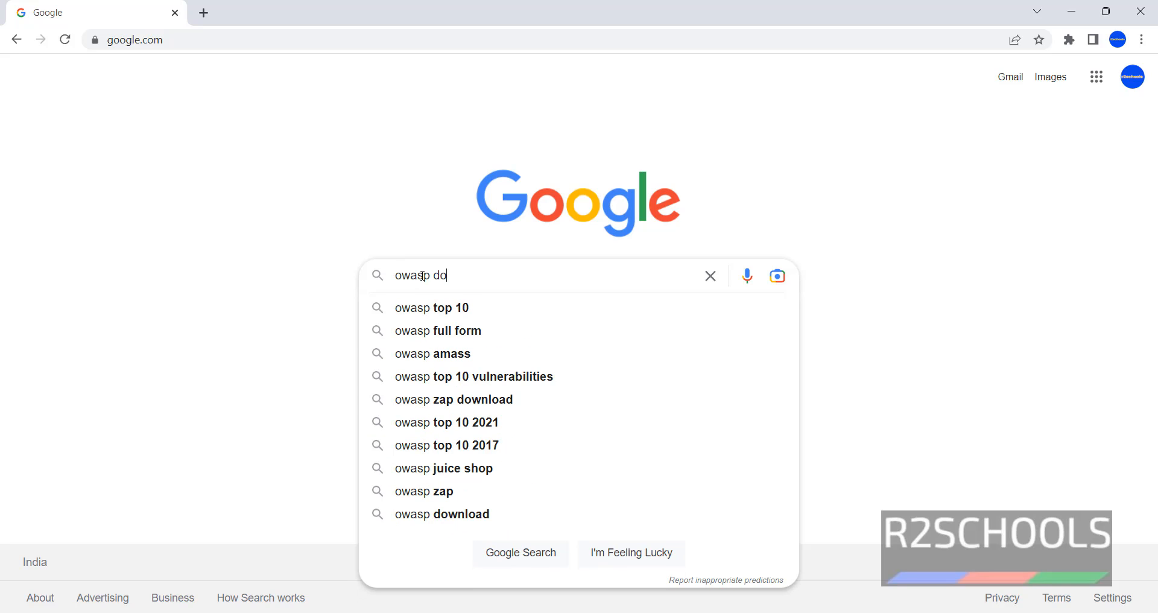
text(w)
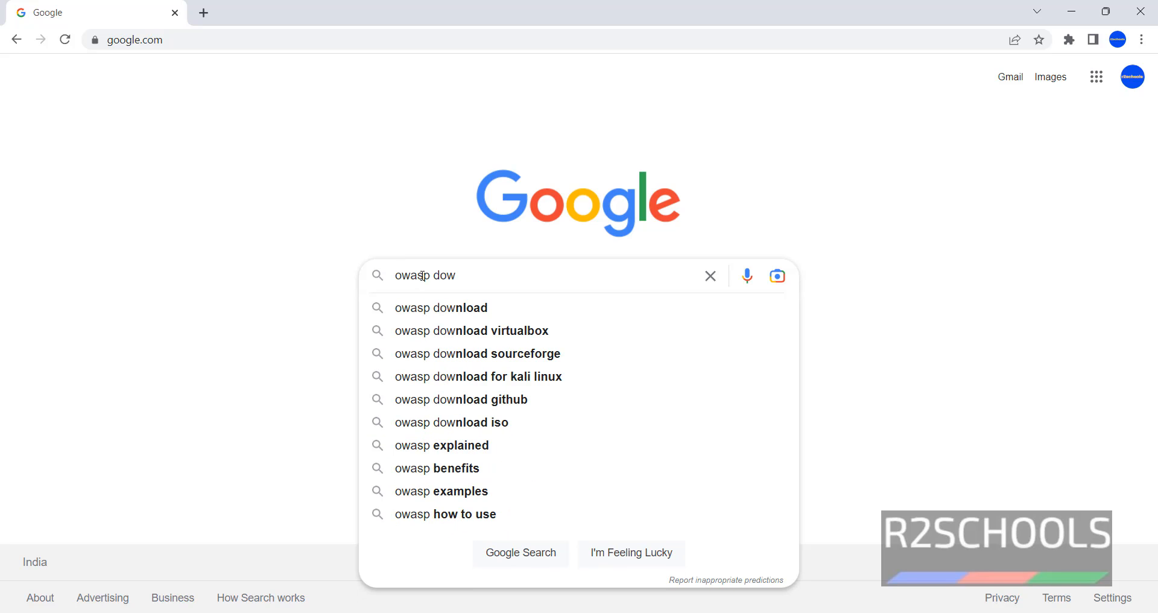
text(nl)
key(BackSpace)
text(nload)
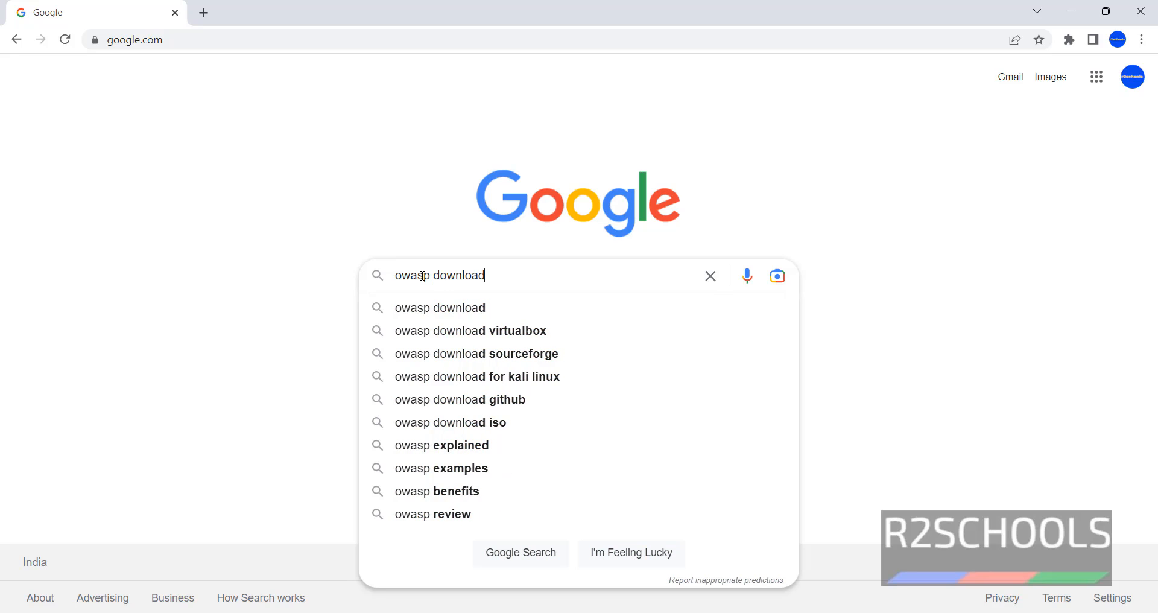
key(Return)
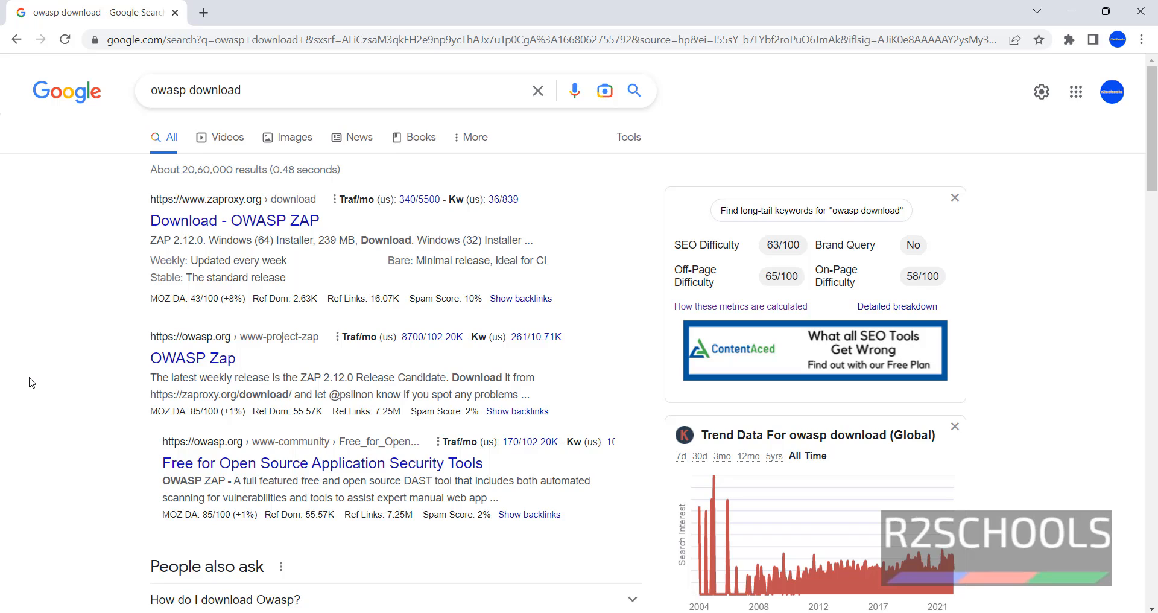
Open the OWASP Broken Web Applications Project page on SourceForge from the search results and read its description.
scroll(31, 383, down, 3)
scroll(32, 384, down, 3)
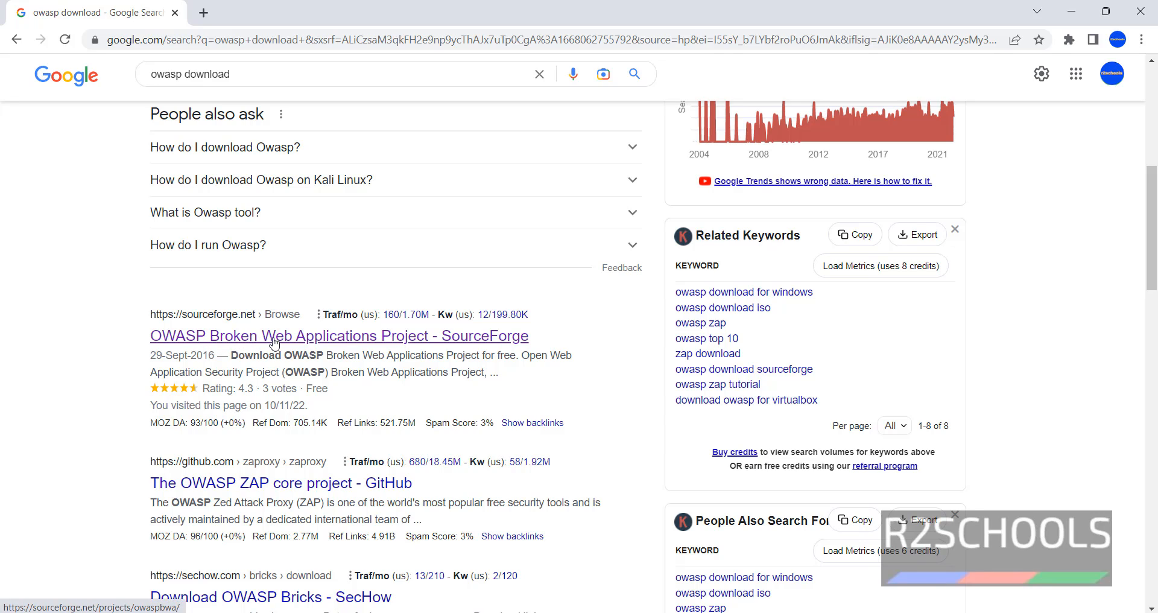
click(416, 341)
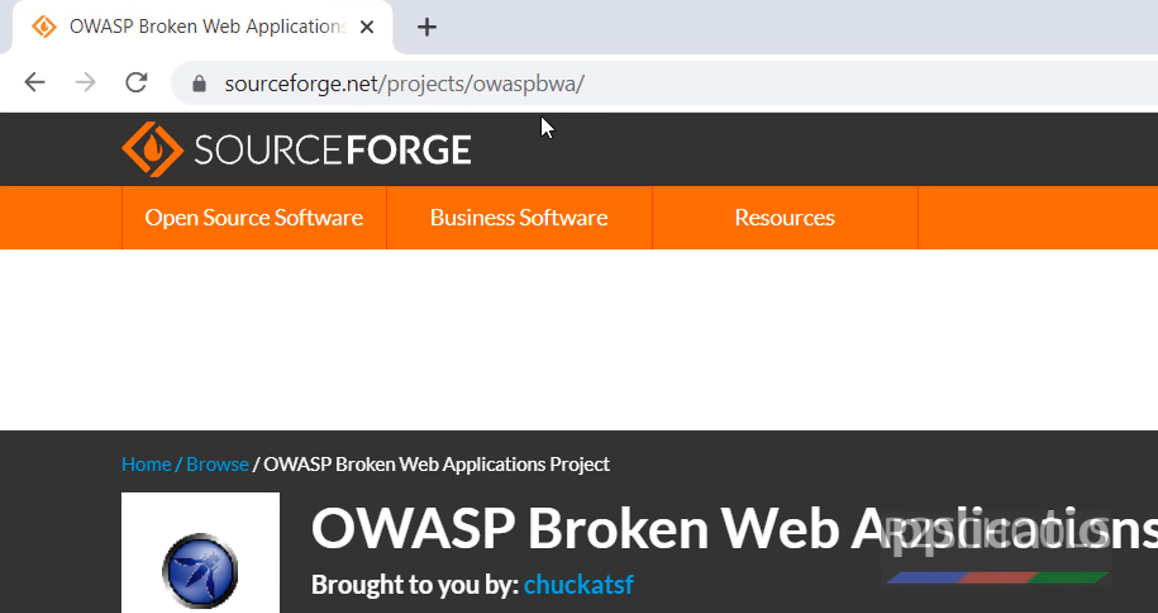
click(606, 99)
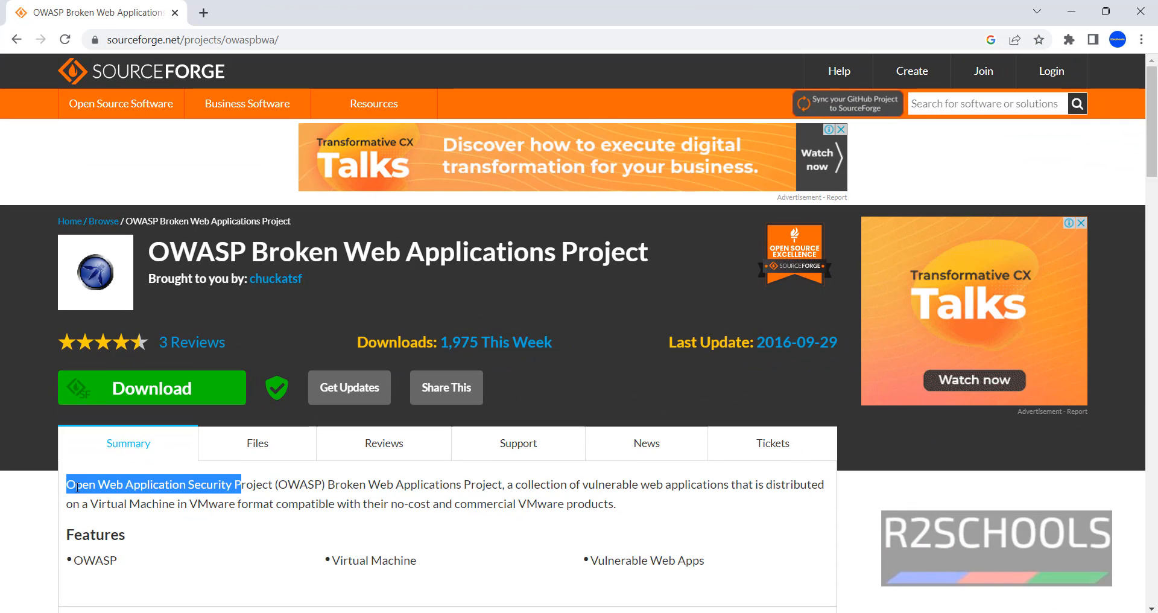
click(74, 487)
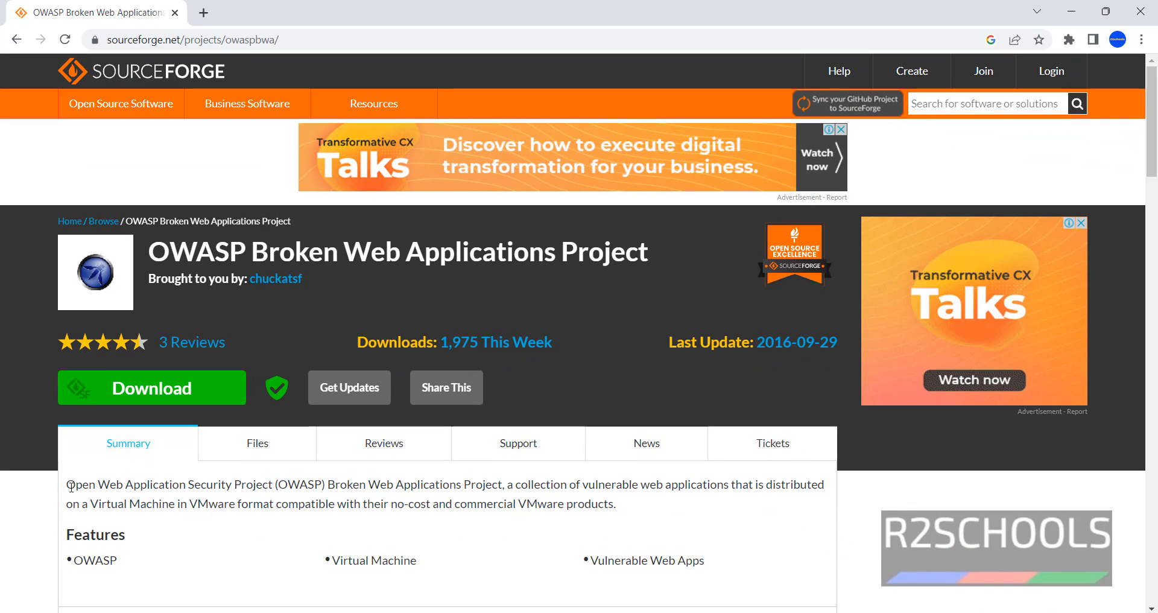
drag(69, 487, 509, 500)
click(578, 499)
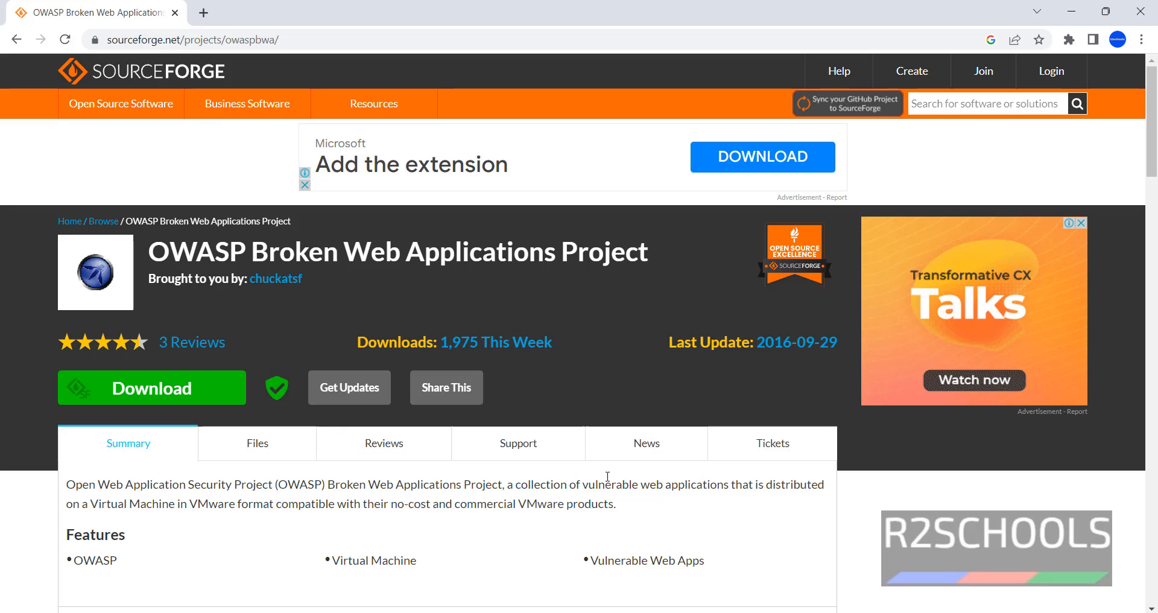
Start downloading the OWASP Broken Web Apps archive from the project page and cancel that duplicate transfer in the downloads list.
click(177, 396)
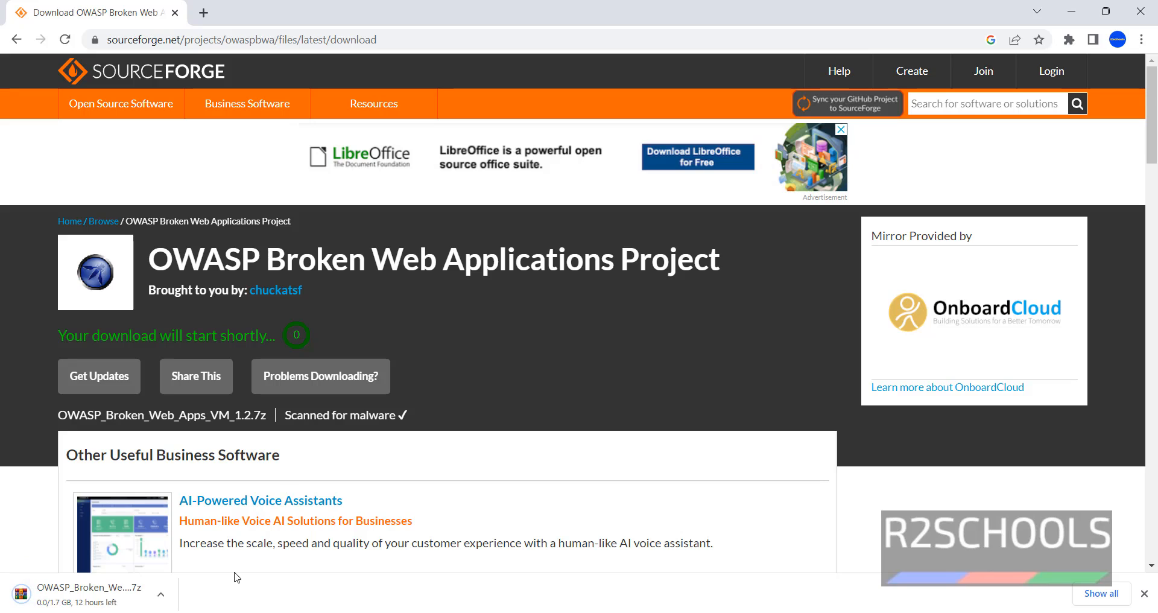
click(1106, 595)
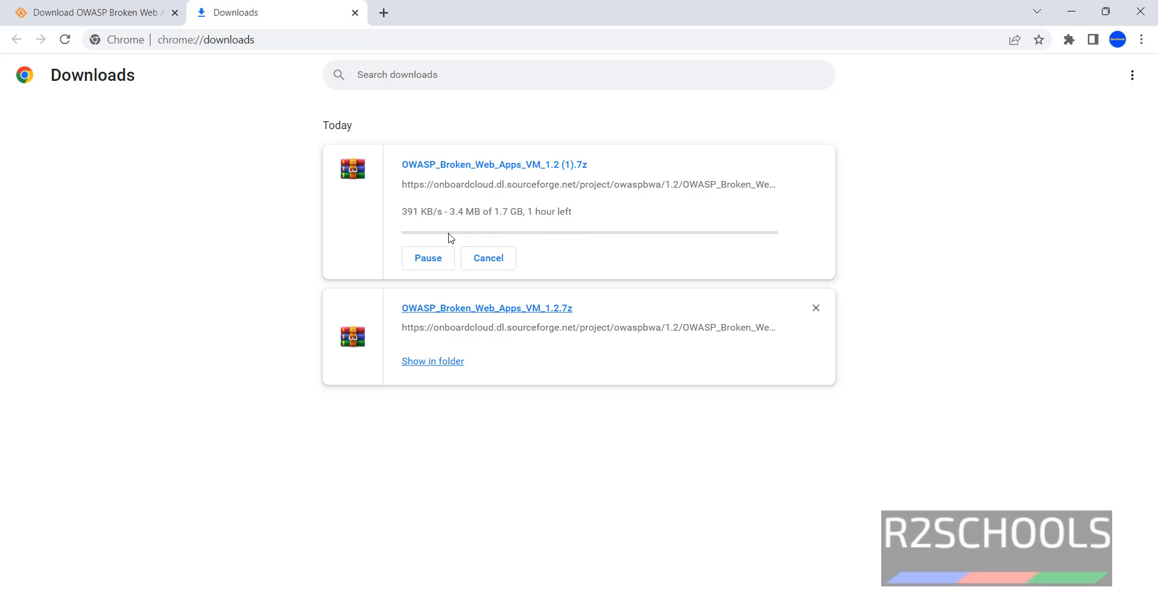
click(493, 261)
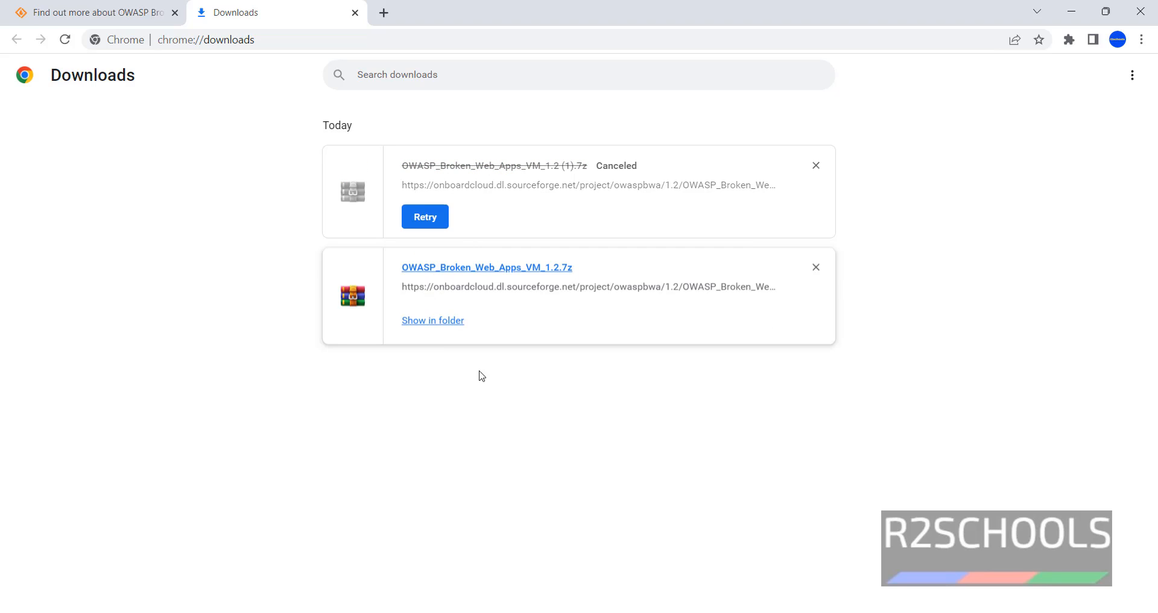
Show the already downloaded OWASP_Broken_Web_Apps_VM_1.2.7z in its folder and go to the Windows (C:) drive.
click(449, 221)
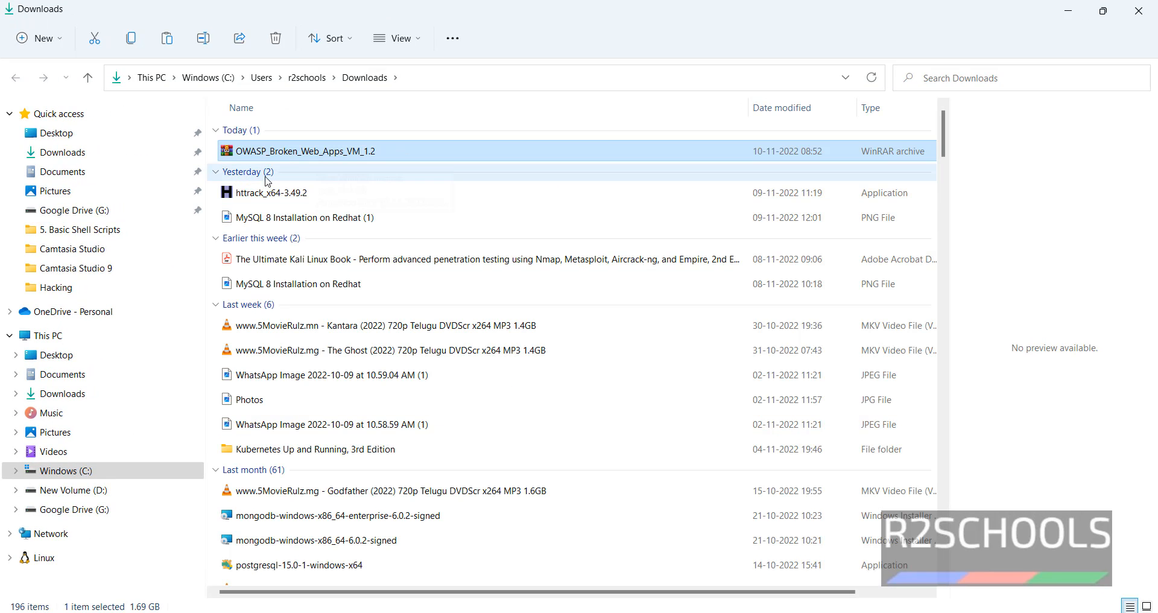
click(58, 341)
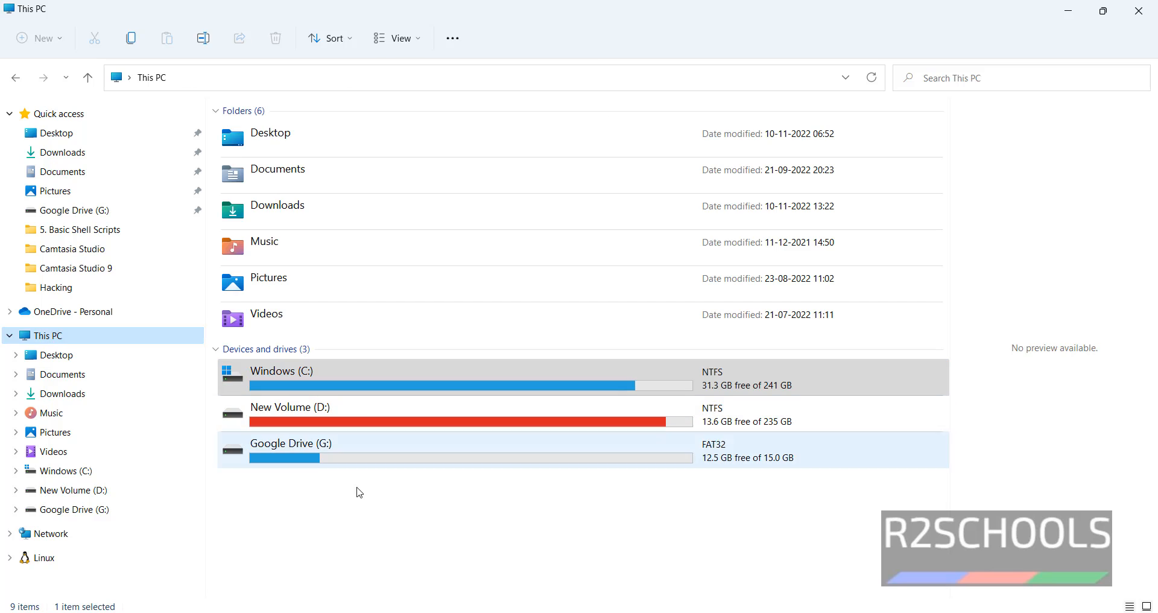
right_click(387, 541)
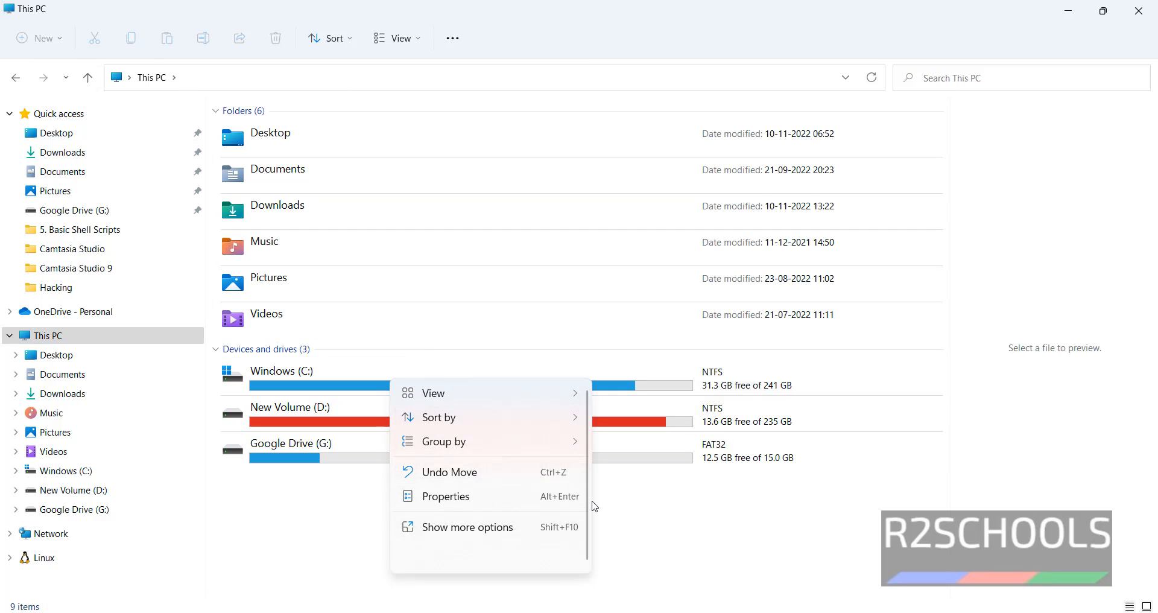
click(723, 520)
double_click(428, 383)
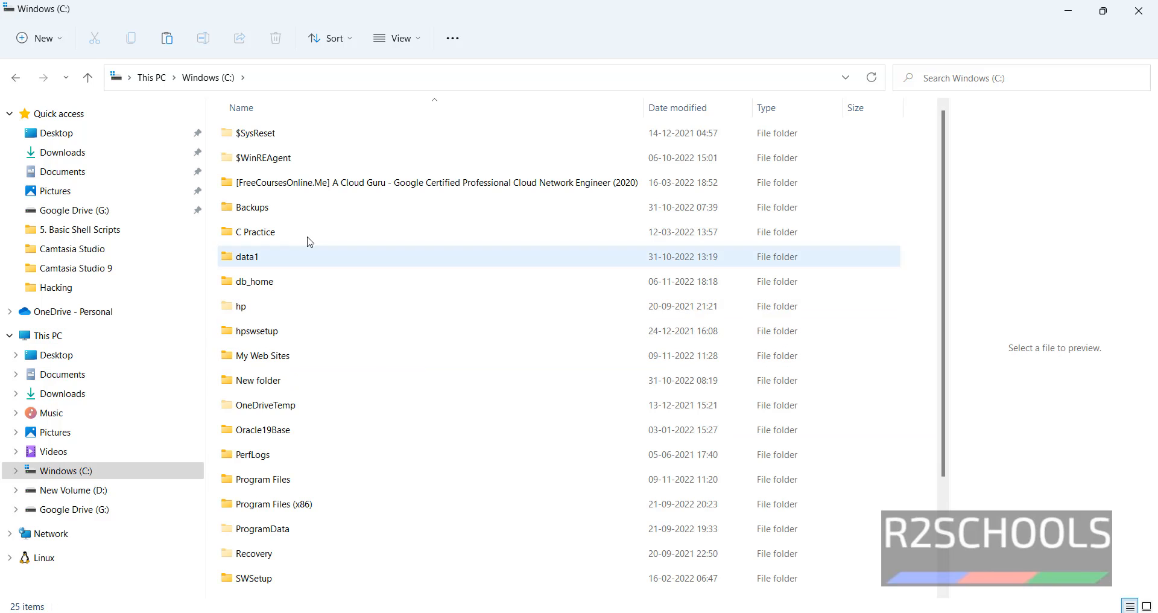
Create a folder named OWASP on the C: drive and move the downloaded OWASP_Broken_Web_Apps_VM_1.2 archive into it.
click(40, 38)
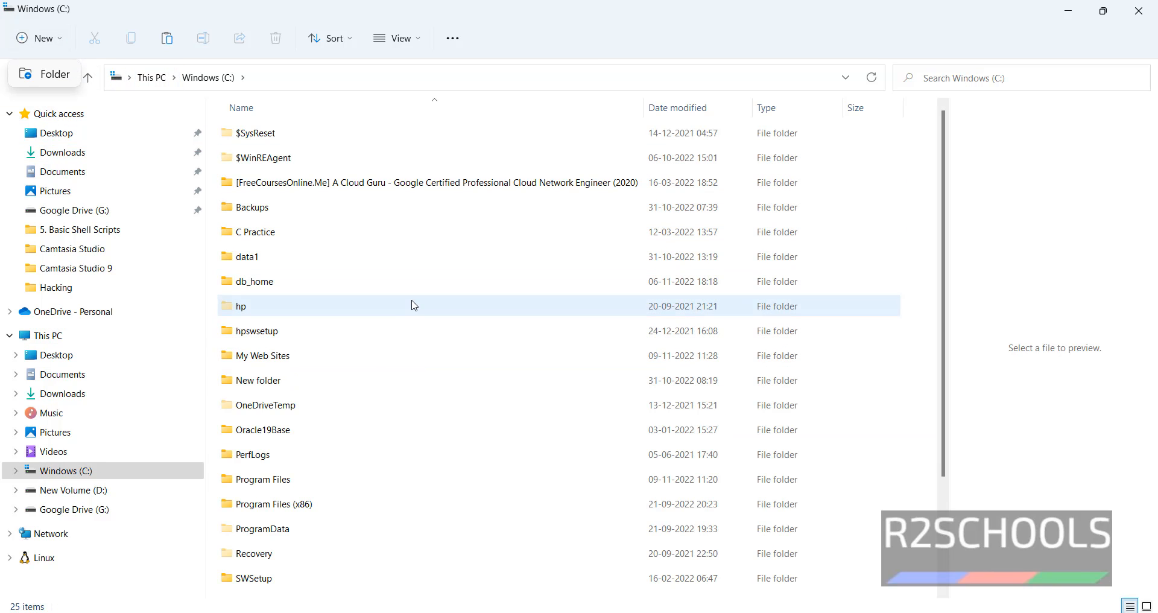
click(45, 74)
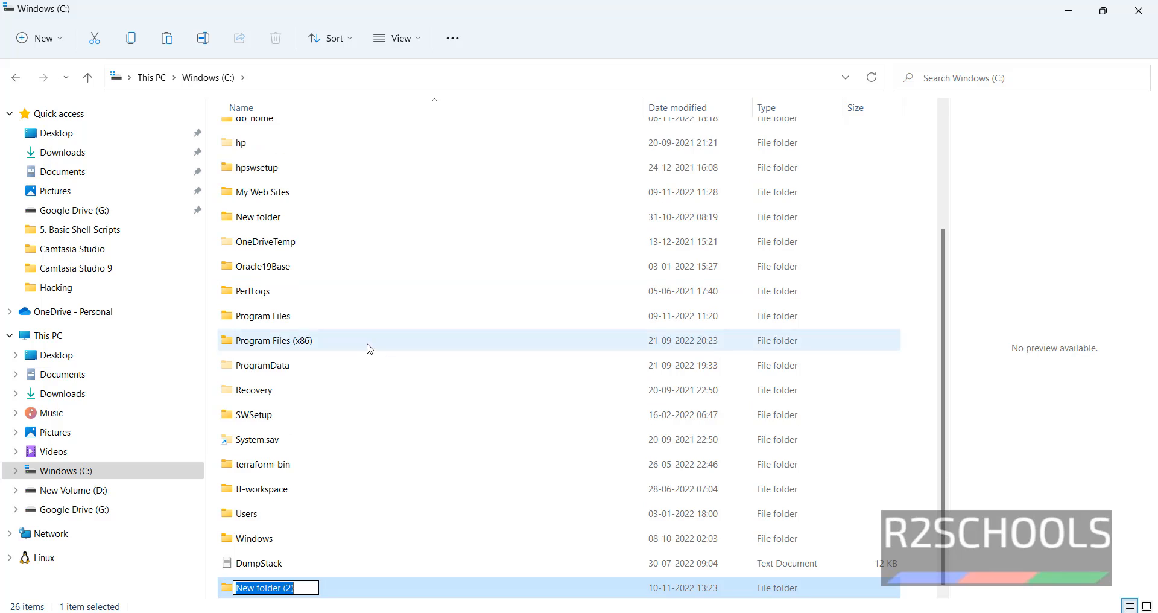
text(OWASP)
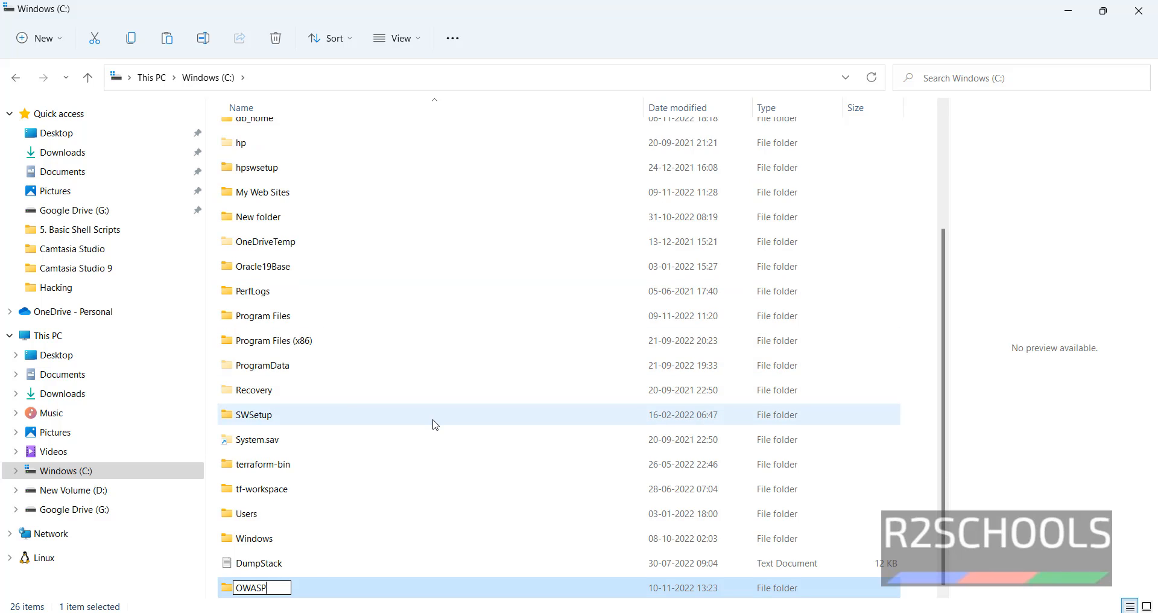
key(Return)
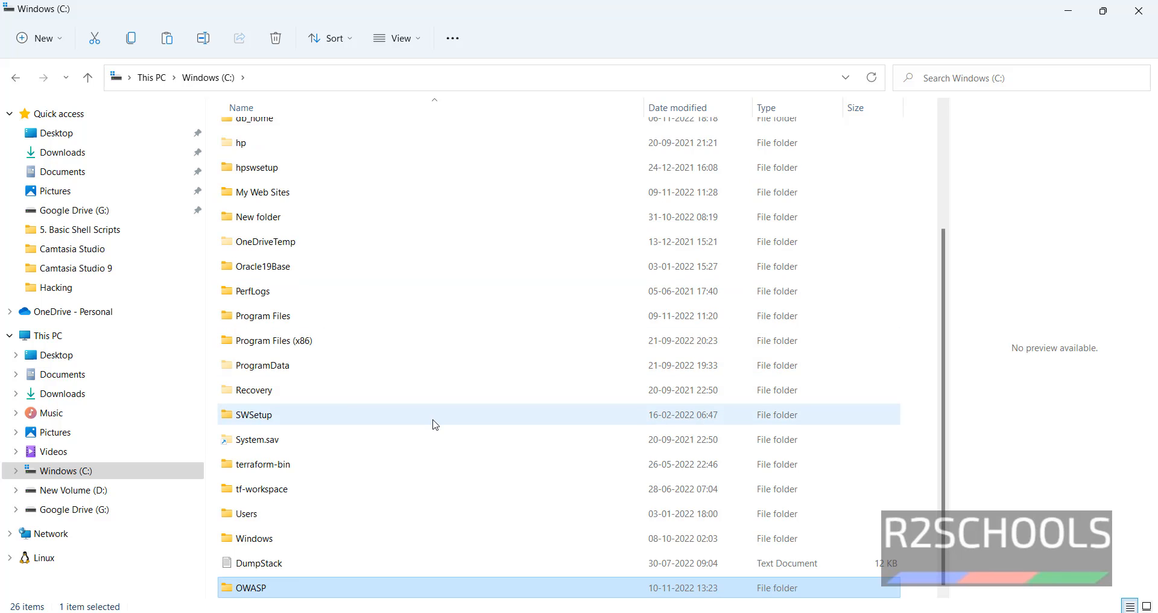
key(Return)
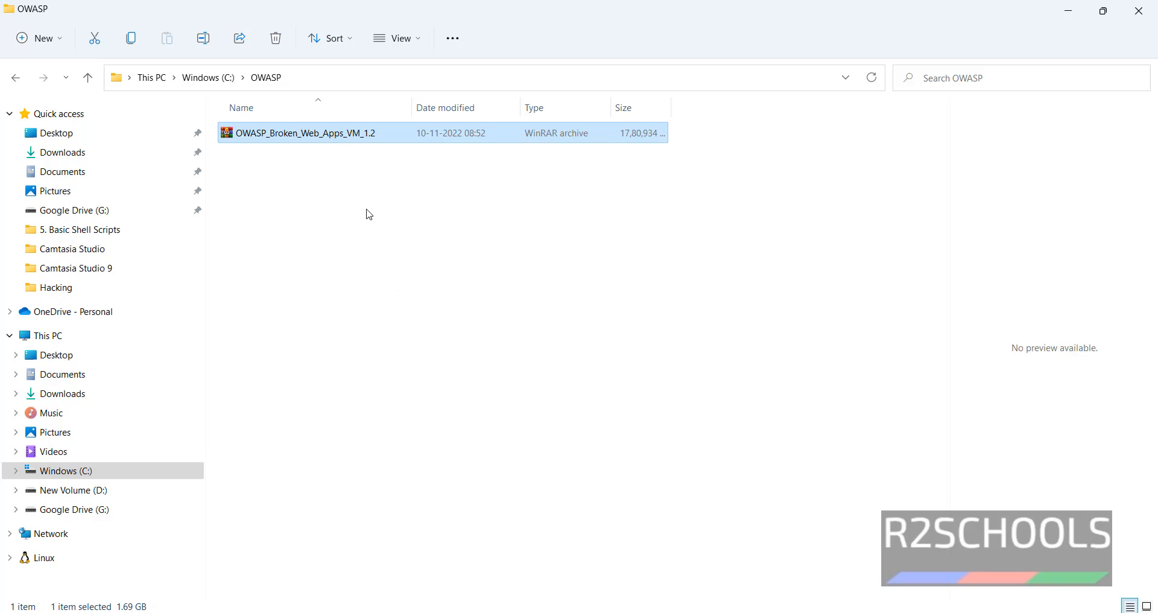
Open the OWASP_Broken_Web_Apps_VM_1.2 archive in WinRAR and dismiss the licence purchase notice.
right_click(327, 140)
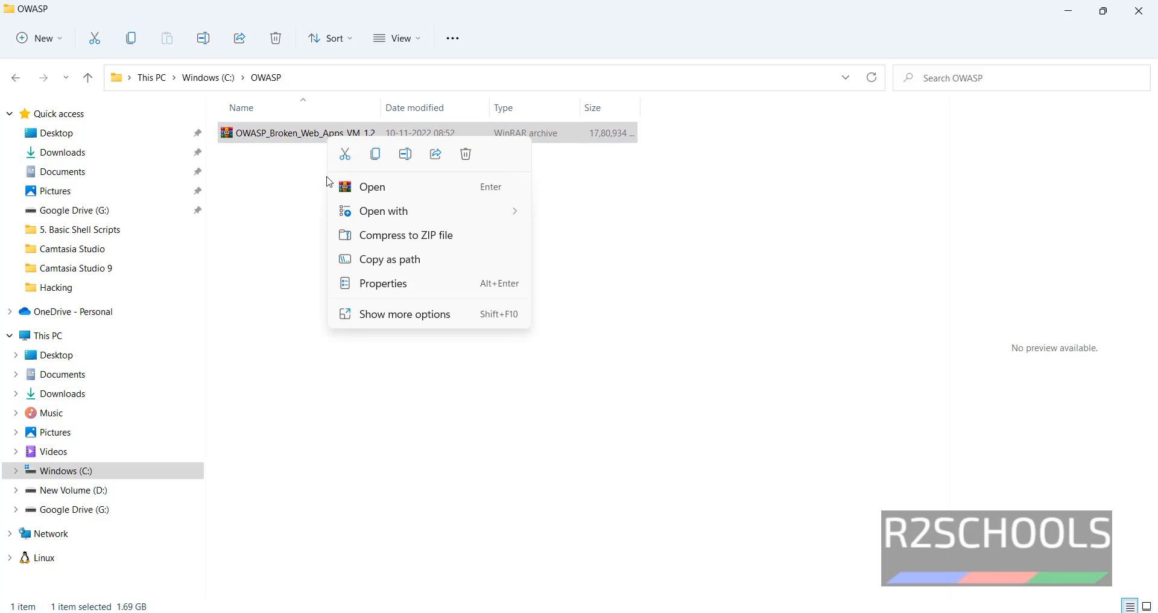
right_click(311, 139)
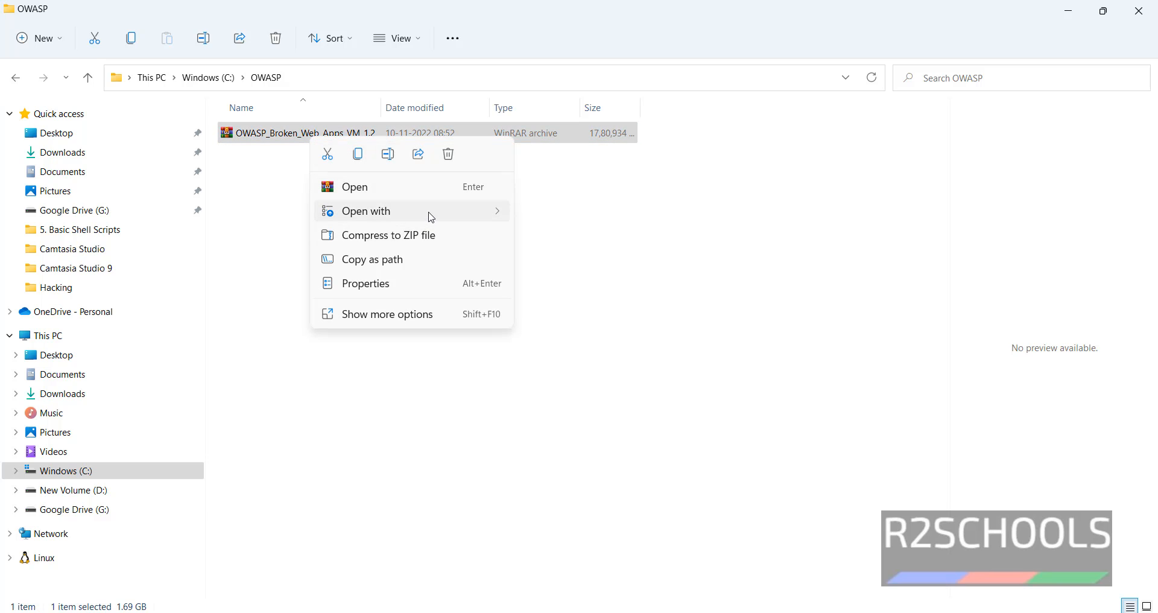
mouse_move(427, 213)
click(596, 216)
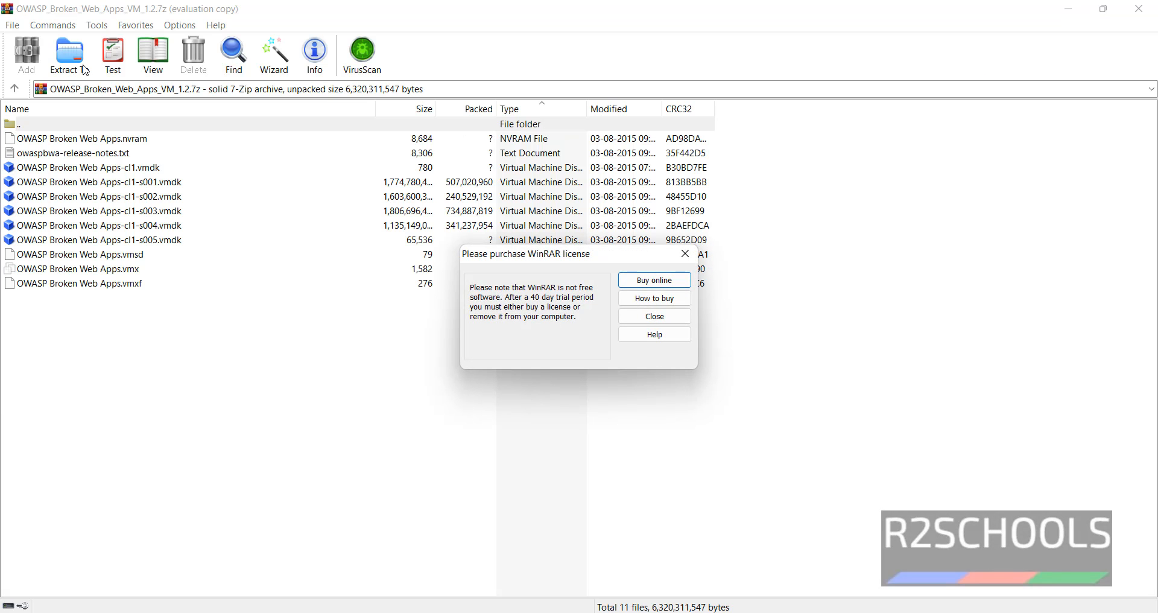
click(648, 315)
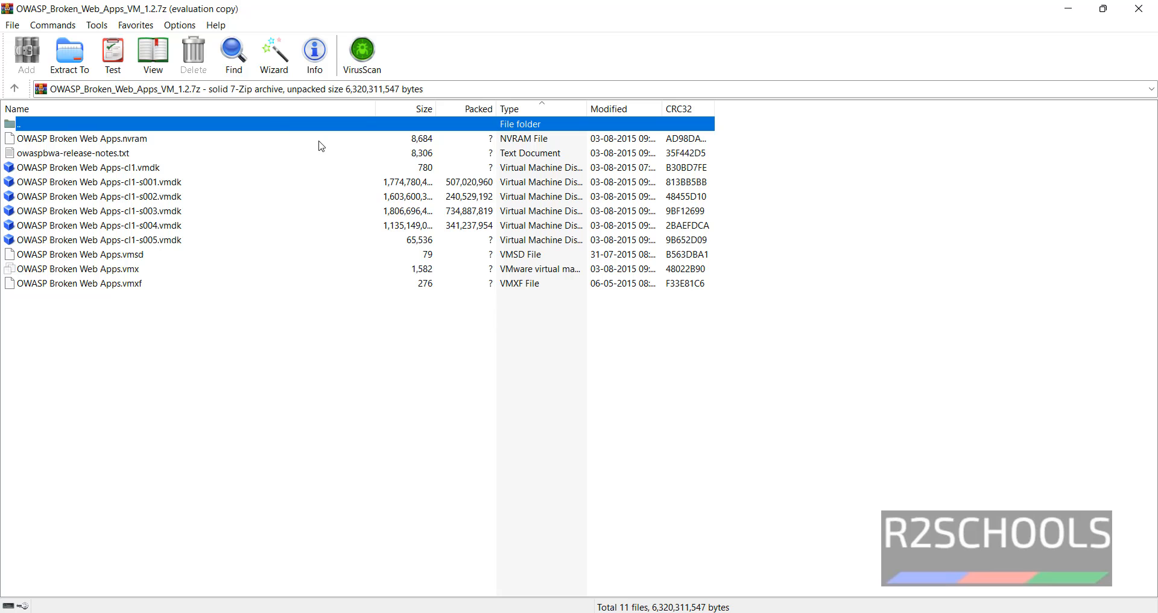
Extract the archive to C:\OWASP\OWASP_Broken_Web_Apps_VM_1.2 and minimize WinRAR.
click(69, 55)
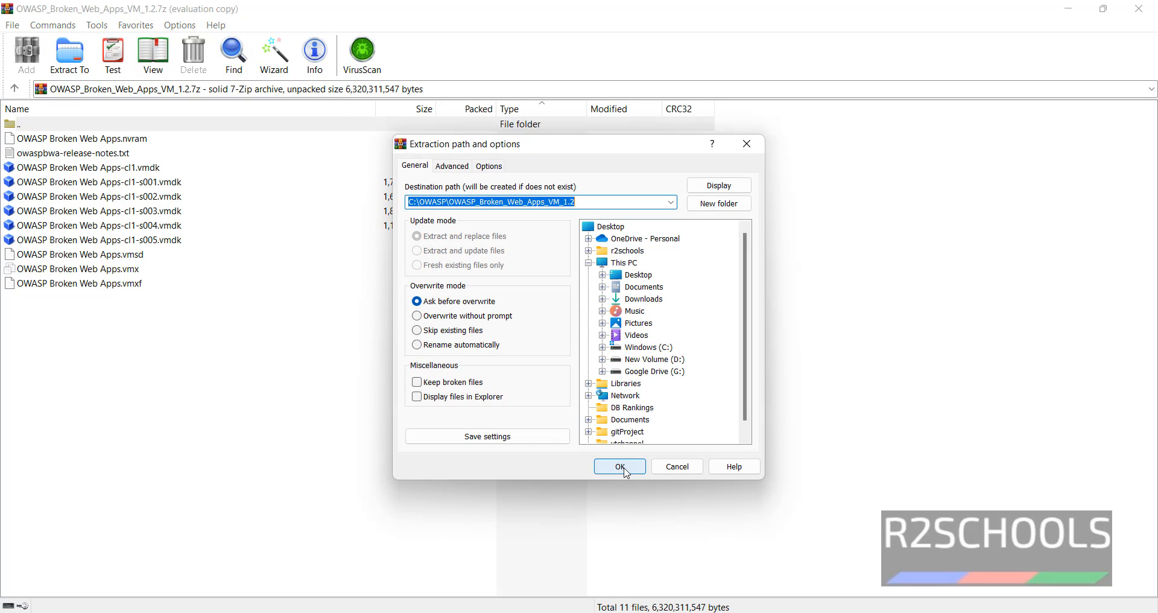
click(620, 466)
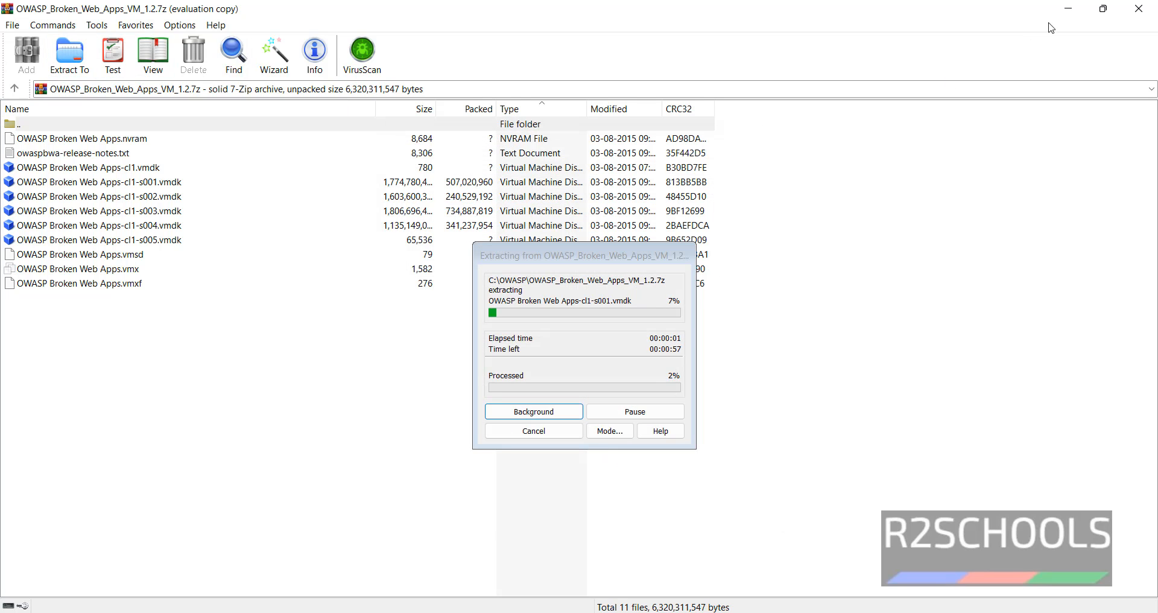
click(1067, 10)
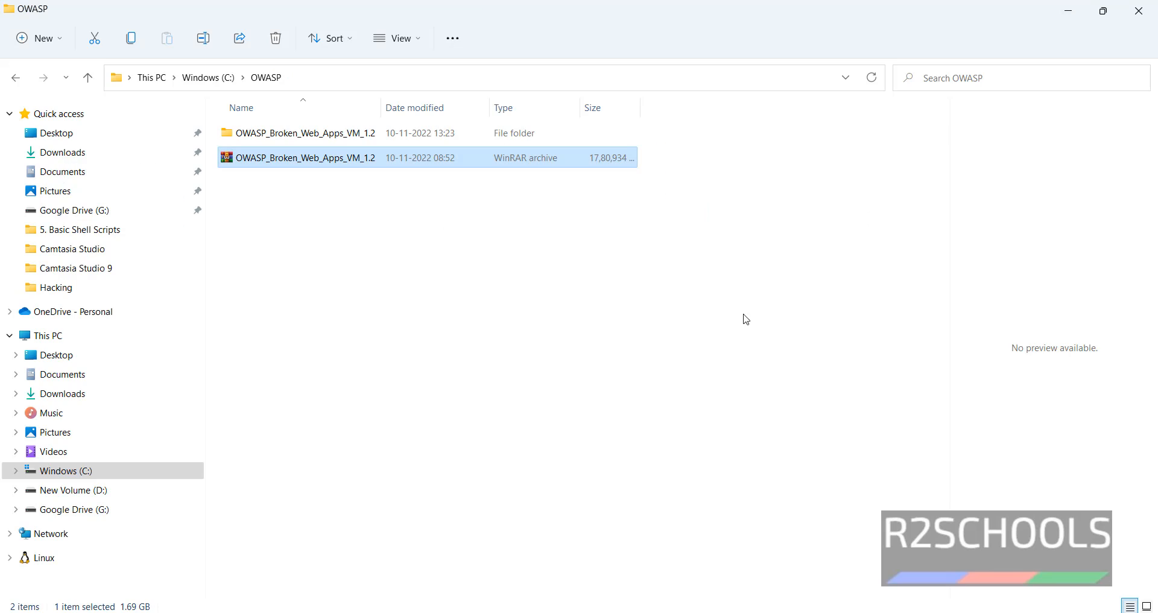
Open the OWASP_Broken_Web_Apps_VM_1.2 folder to check the extracted files, and switch to Oracle VM VirtualBox Manager.
double_click(342, 141)
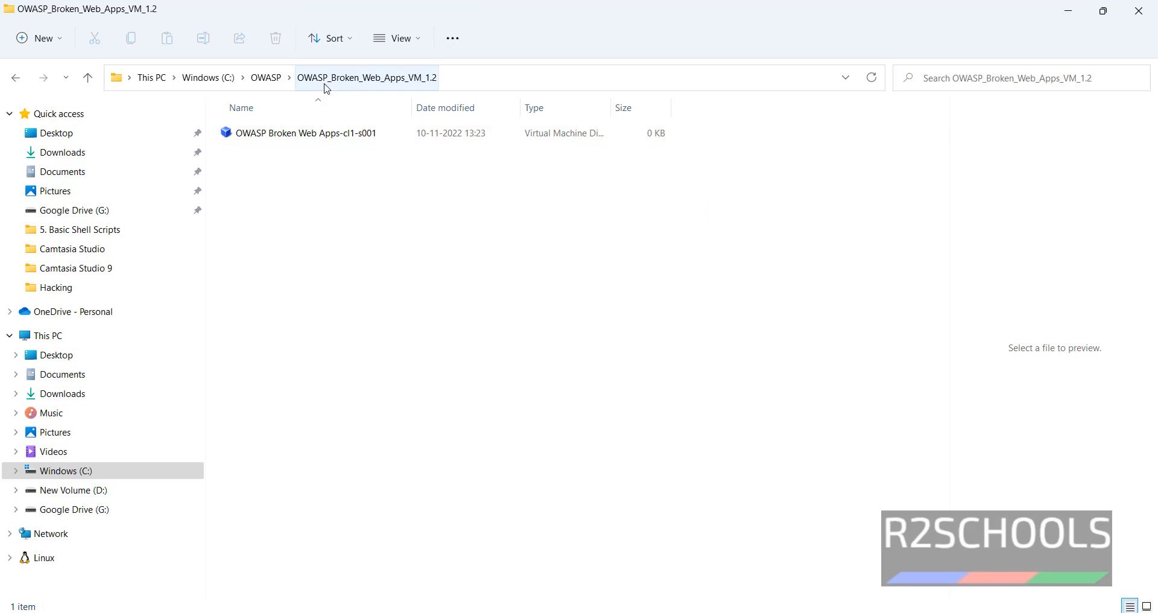
double_click(412, 114)
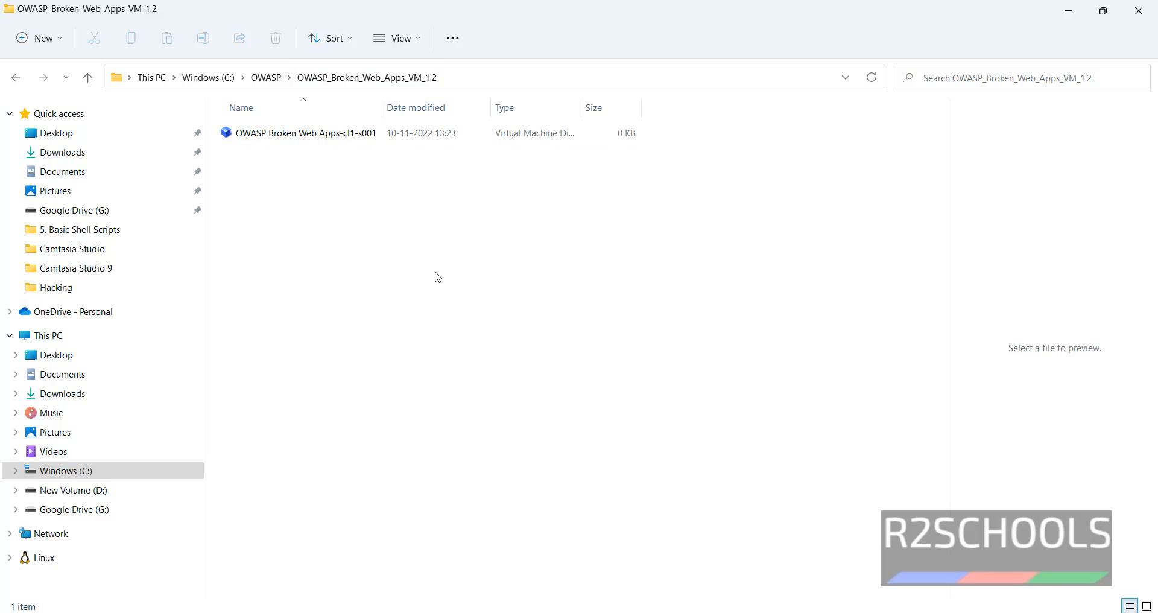
key(alt+Tab)
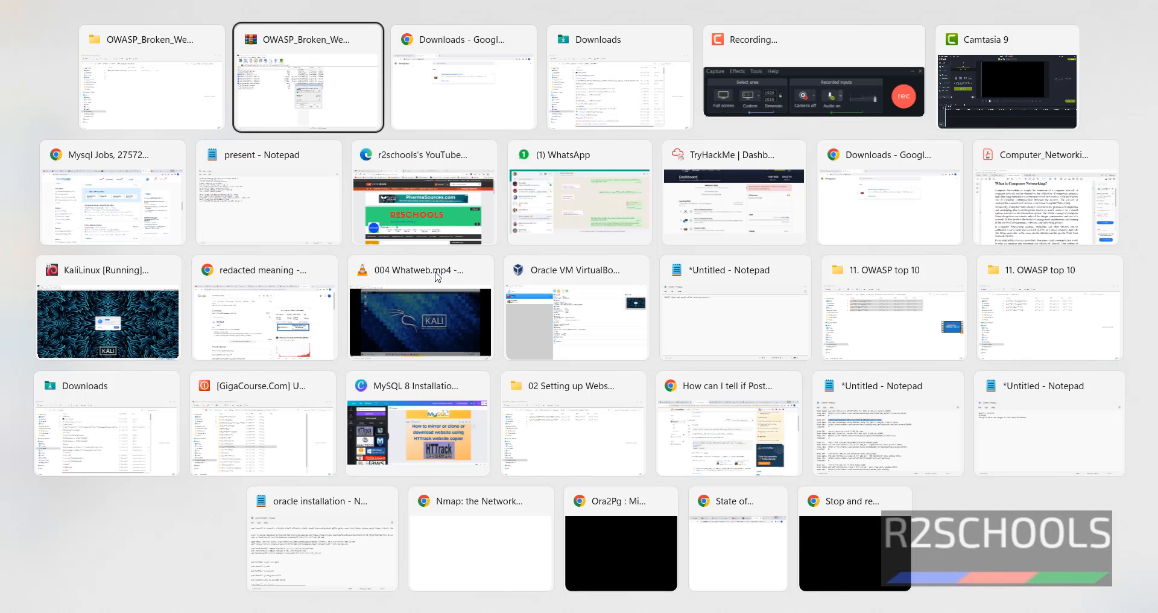
key(alt+Tab)
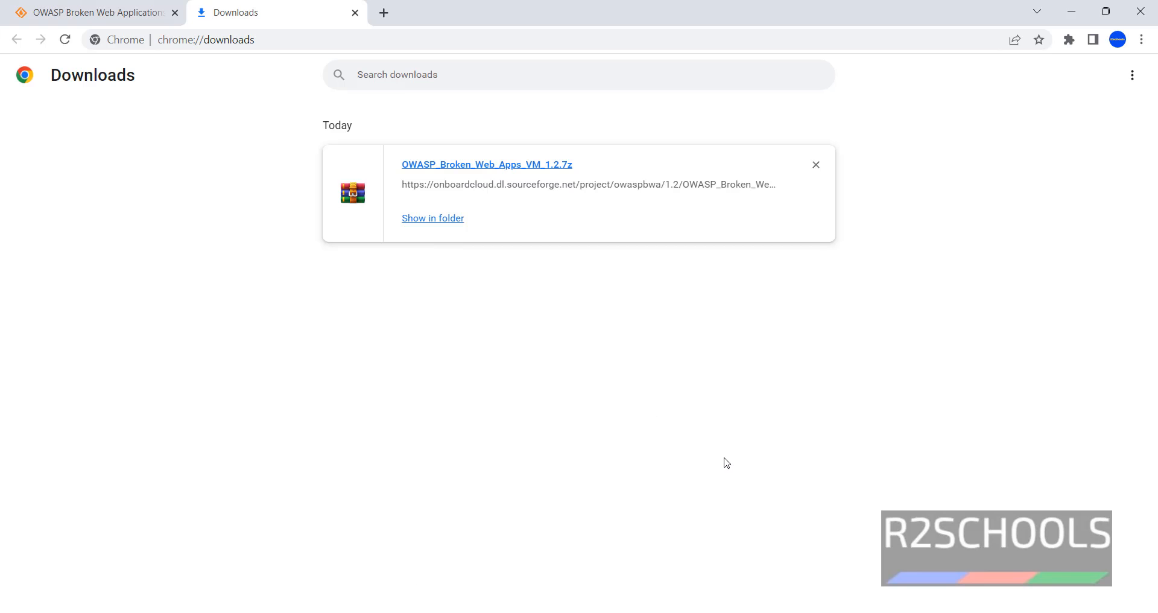
key(alt+Tab)
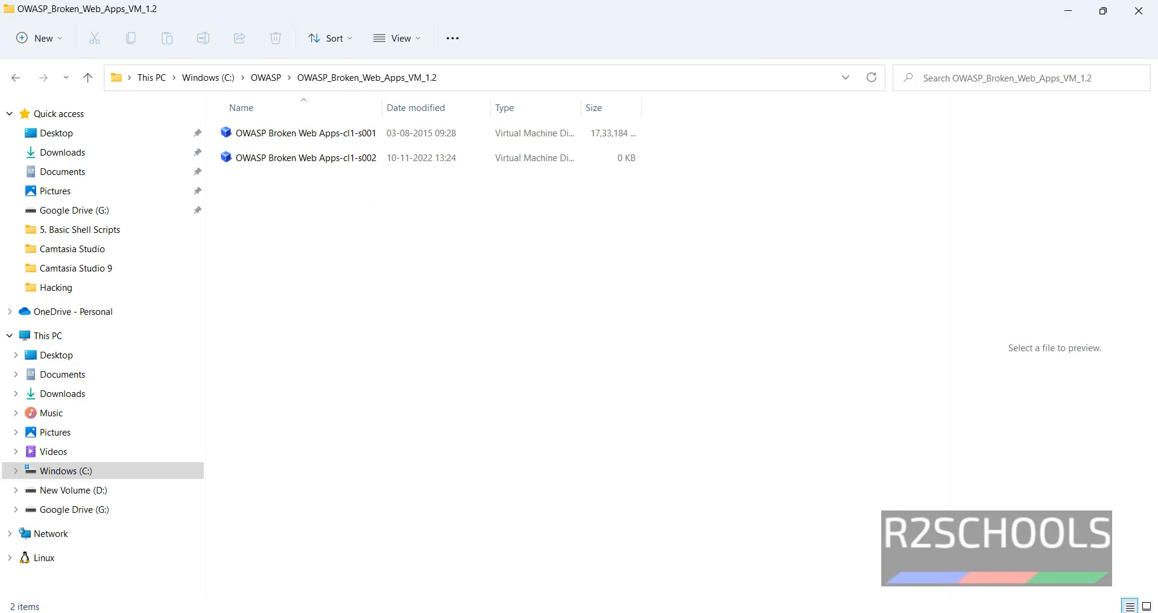
key(alt+Tab)
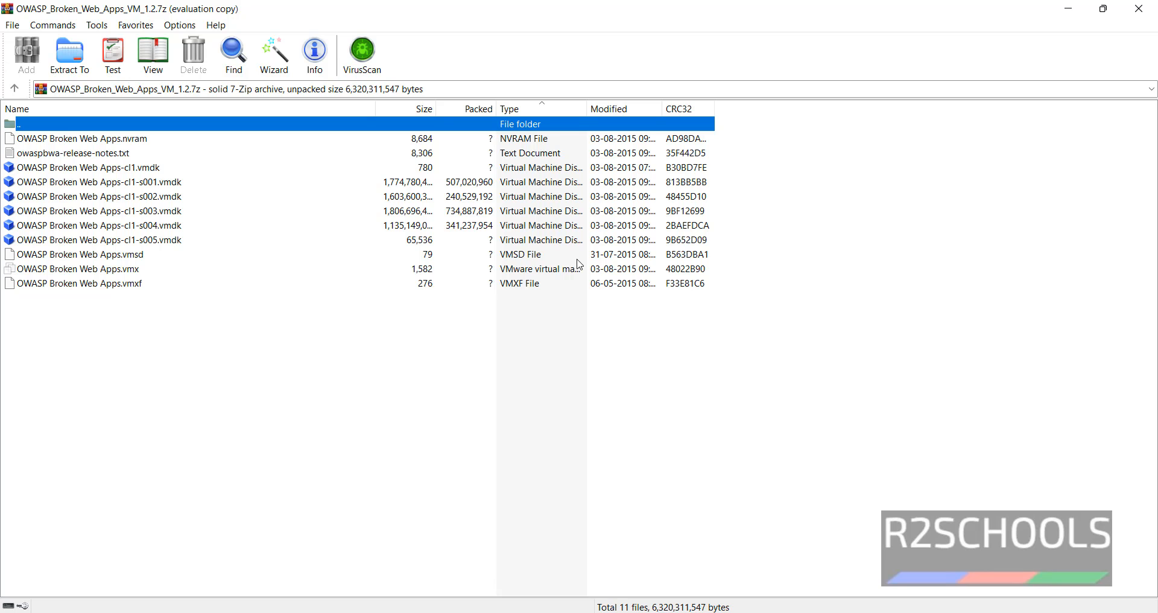
click(1067, 10)
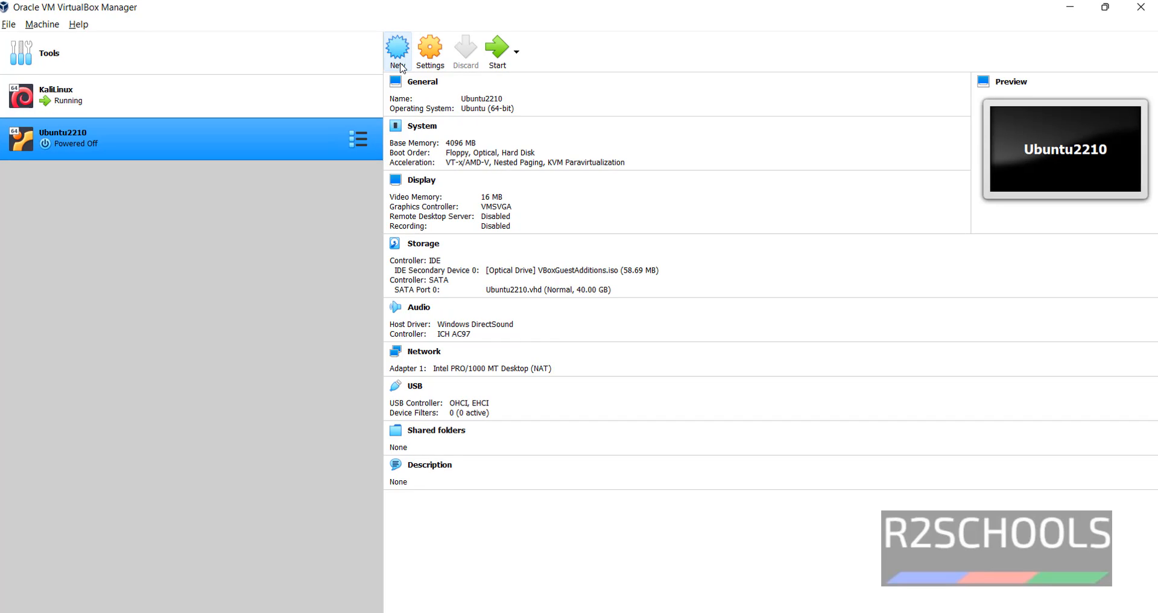
Begin a new virtual machine named OWASPBWA with type Linux, version Other Linux (64-bit) and 2048 MB of memory.
click(400, 64)
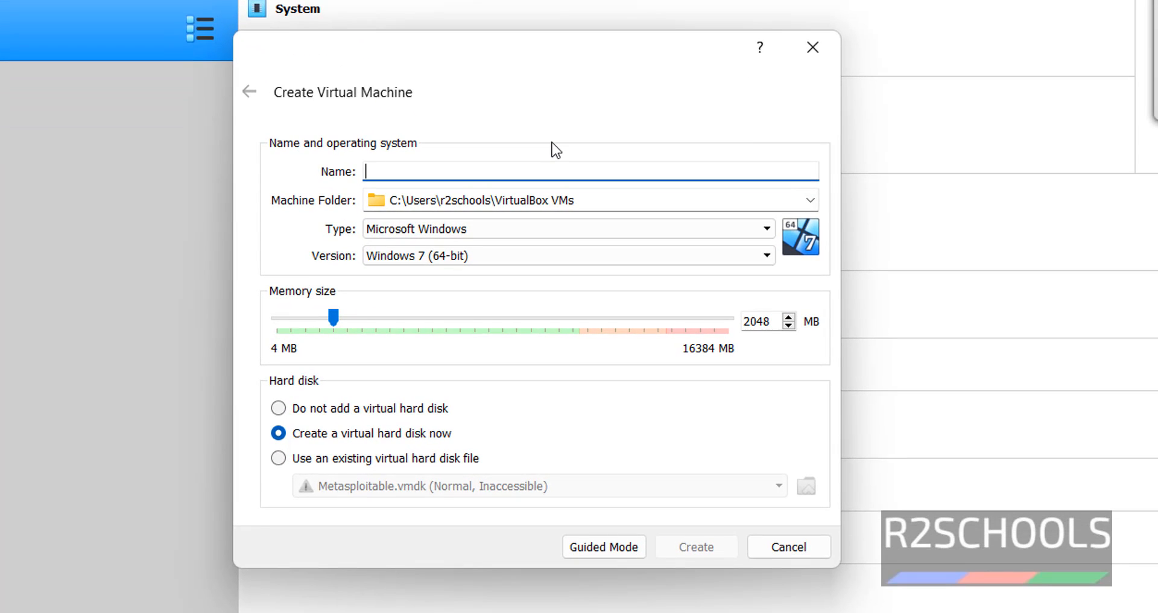
text(OWASP)
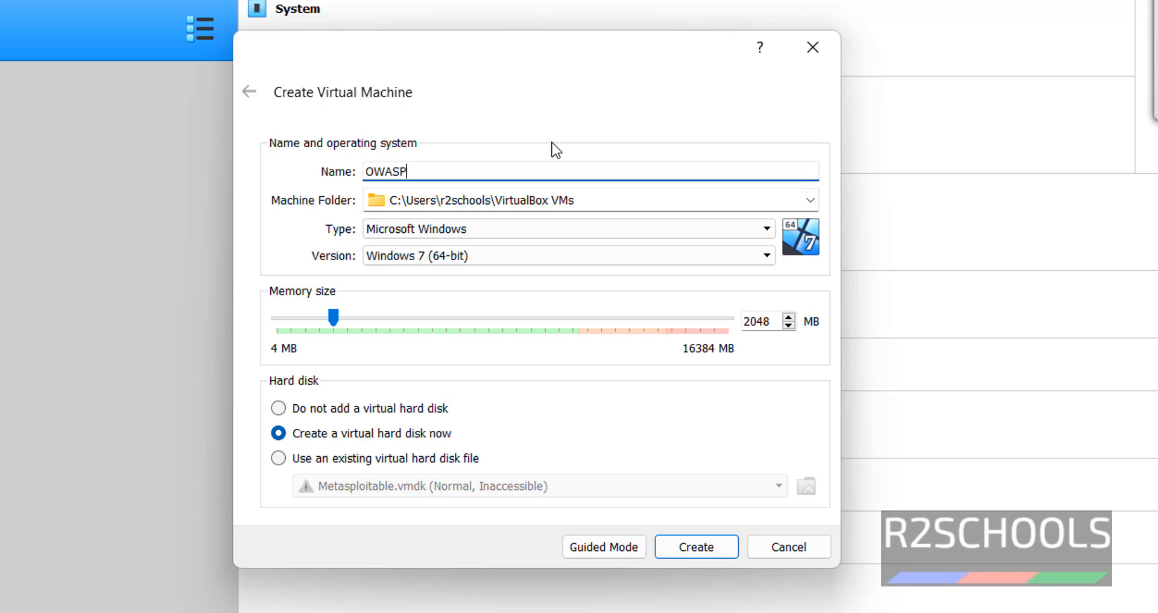
text(BWA)
click(540, 237)
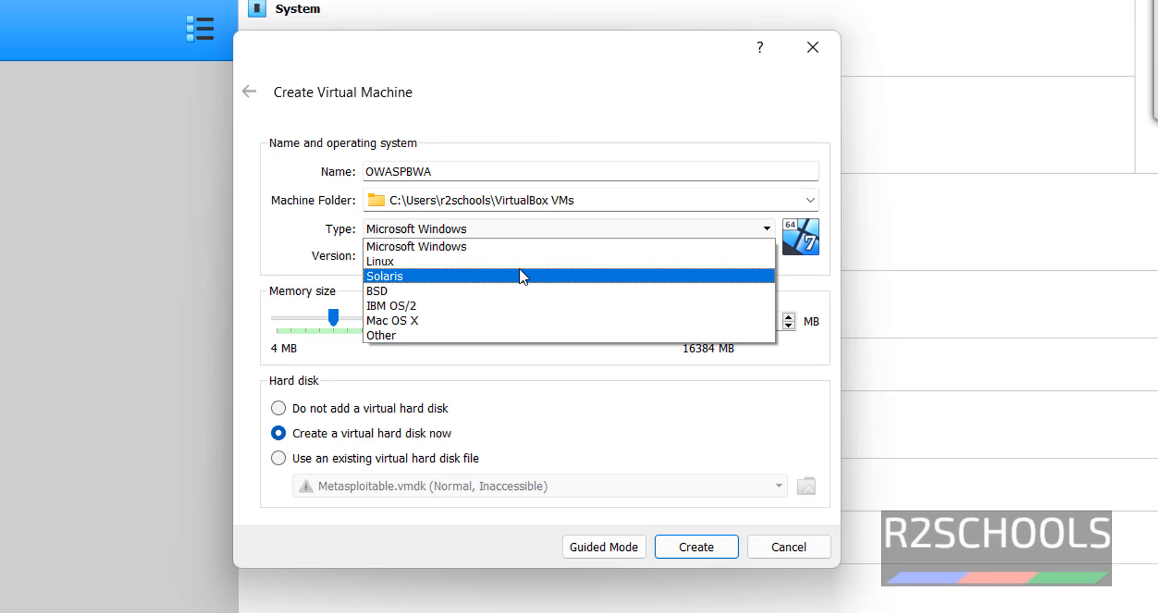
click(529, 261)
click(527, 262)
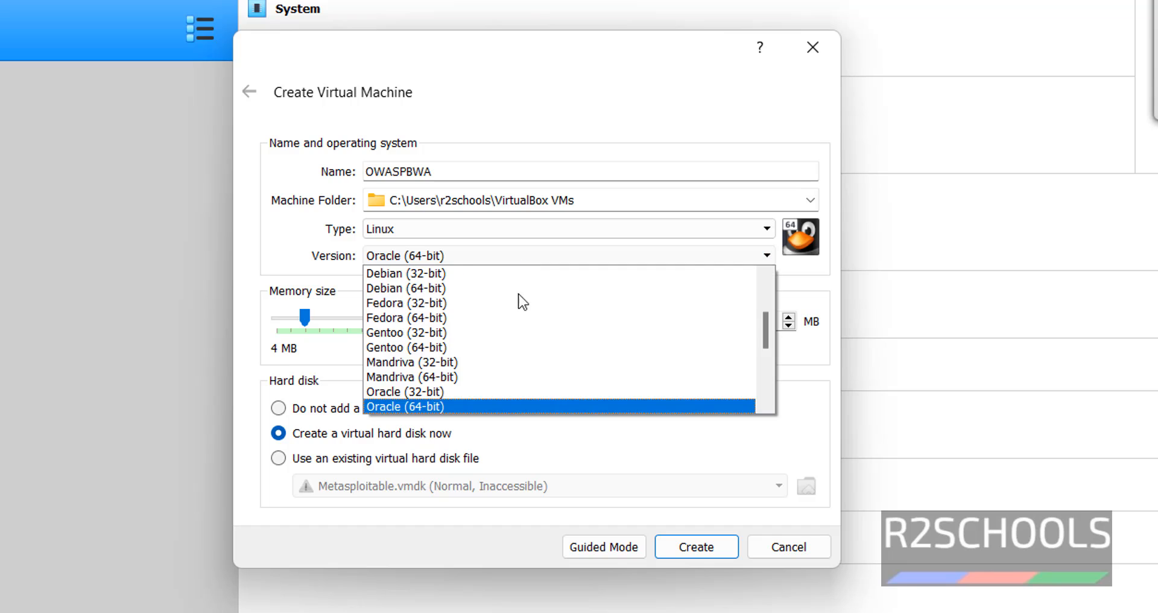
scroll(517, 314, down, 4)
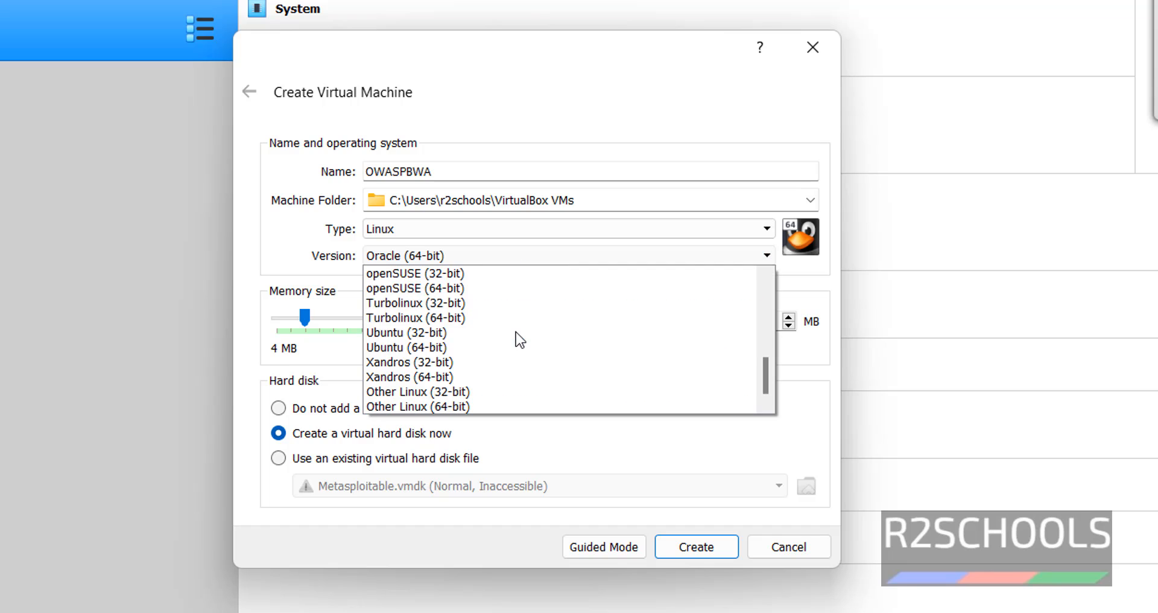
click(493, 405)
double_click(759, 320)
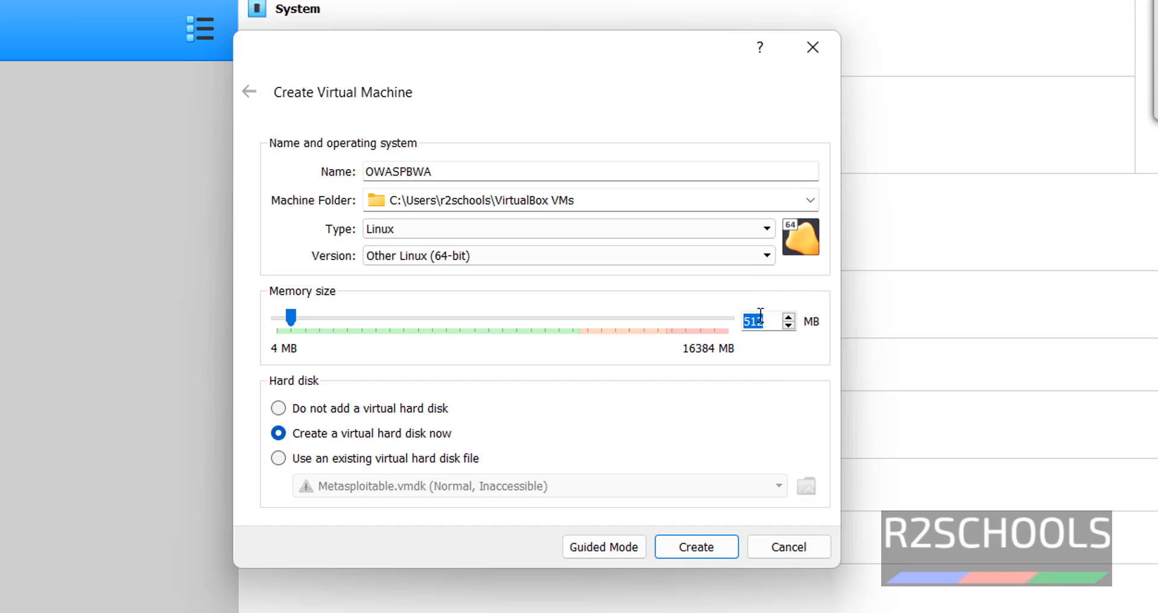
text(2048)
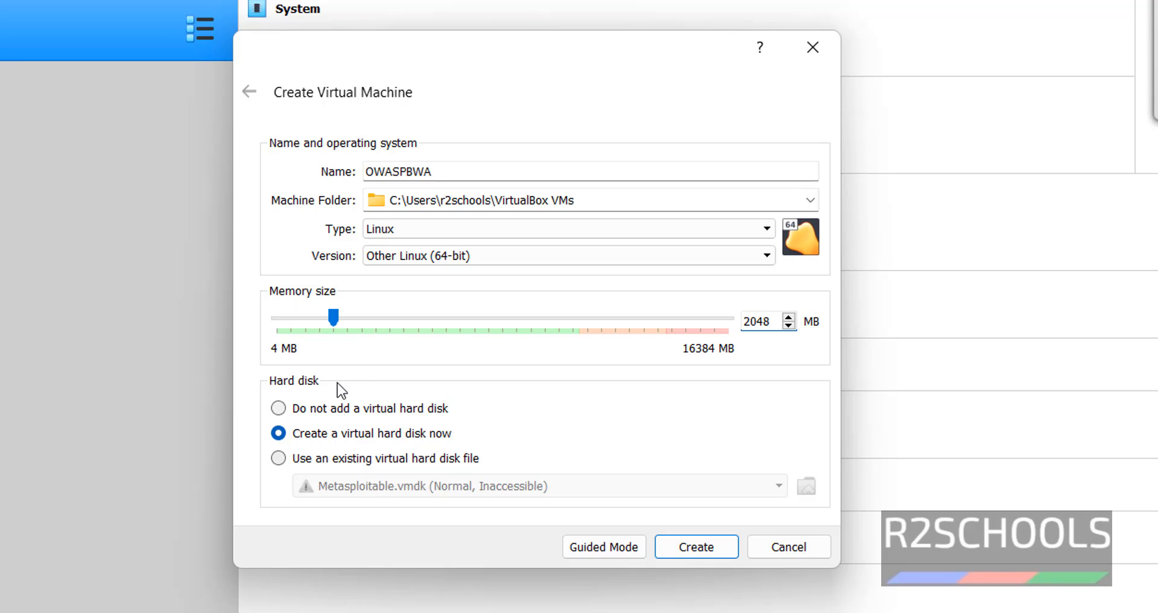
Set the machine to use an existing virtual hard disk file and open the file chooser for adding a disk.
click(427, 469)
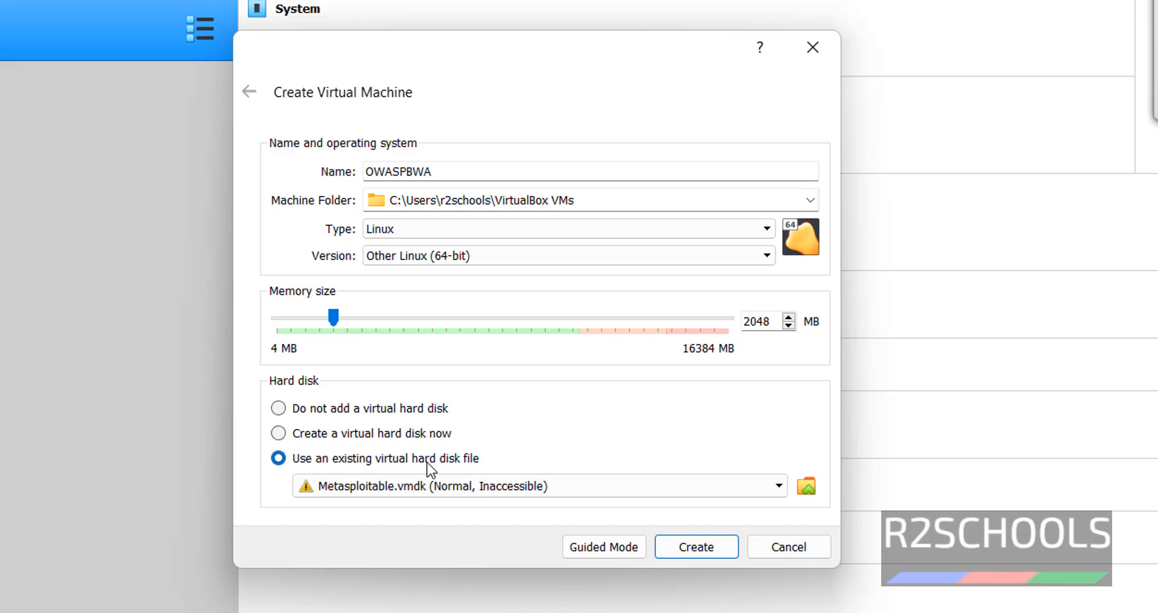
click(771, 489)
click(771, 490)
click(807, 486)
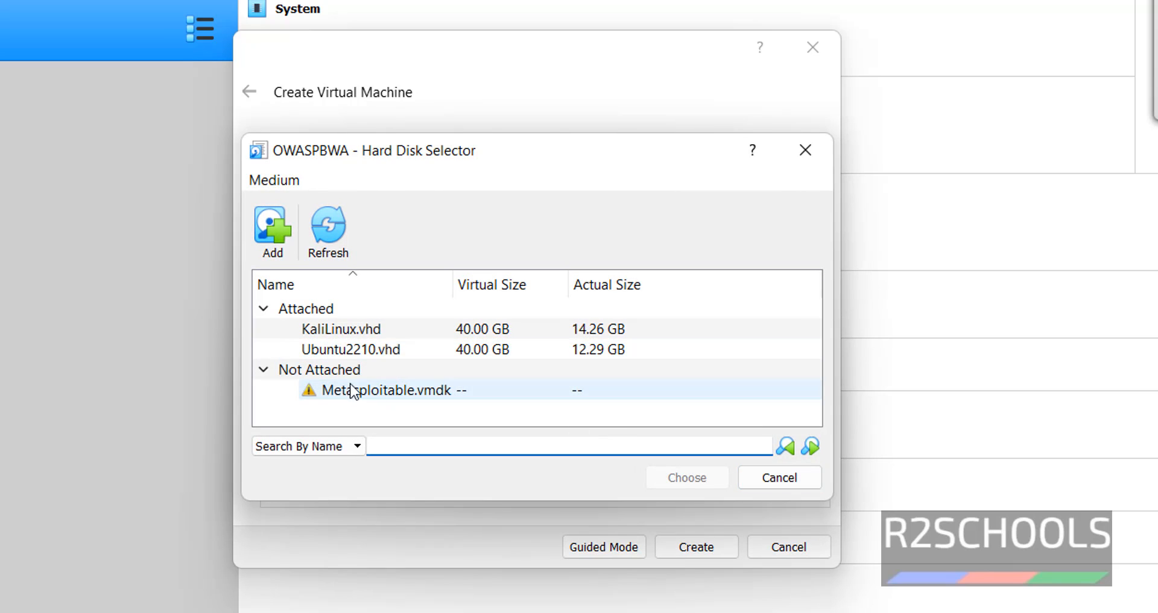
click(265, 244)
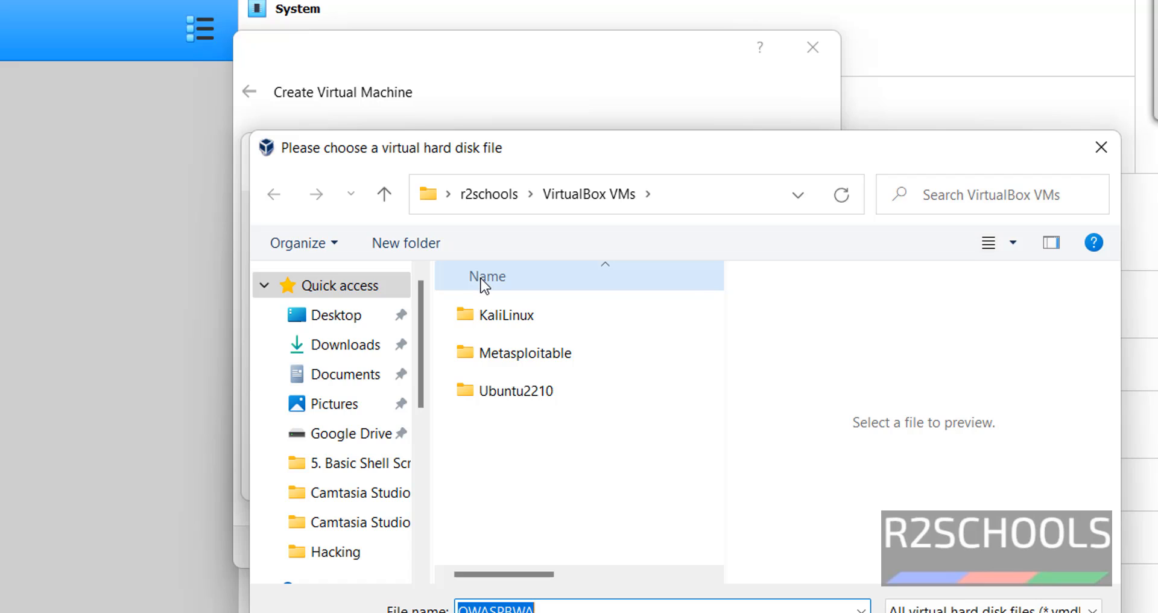
Browse to the extracted OWASP_Broken_Web_Apps_VM_1.2 folder inside C:\OWASP.
scroll(362, 395, down, 1)
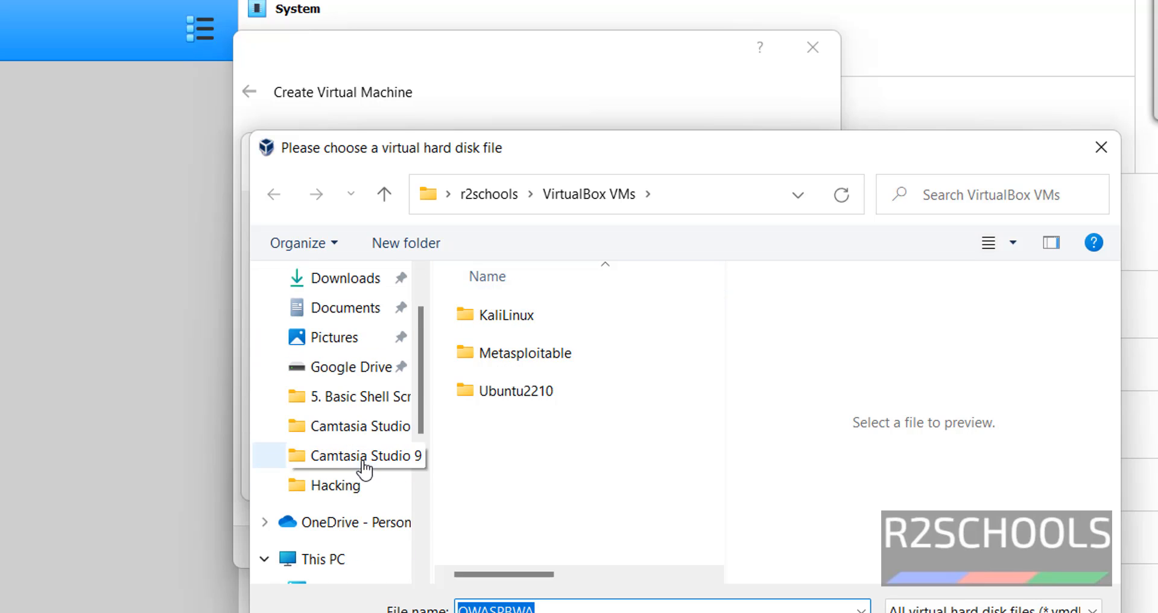
scroll(354, 540, down, 1)
click(342, 528)
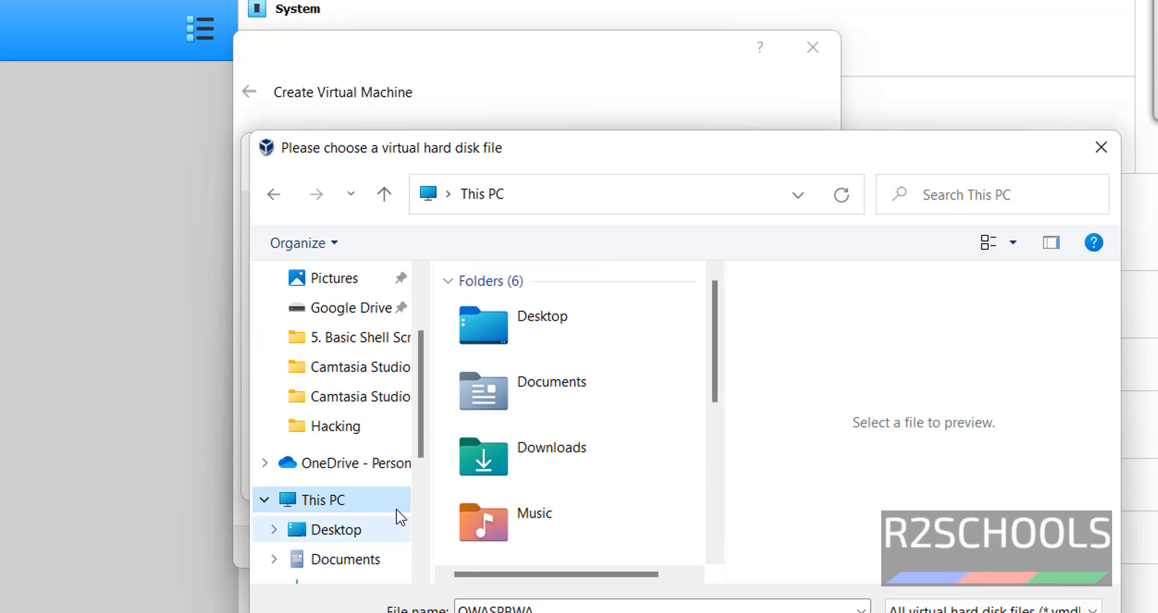
scroll(481, 453, down, 5)
click(573, 411)
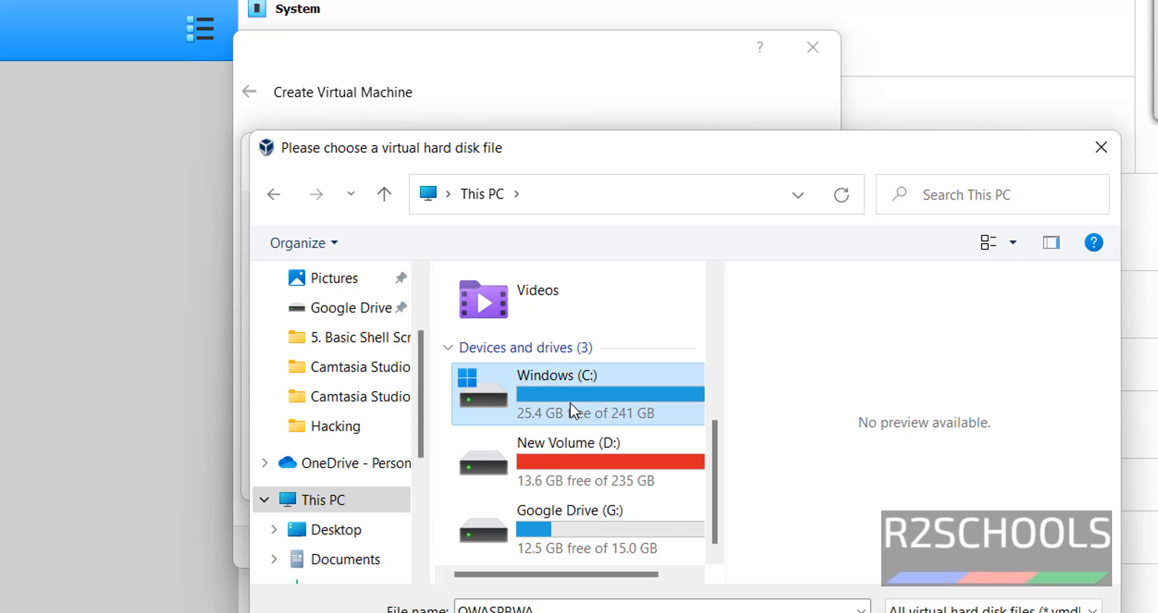
double_click(574, 411)
scroll(534, 483, down, 5)
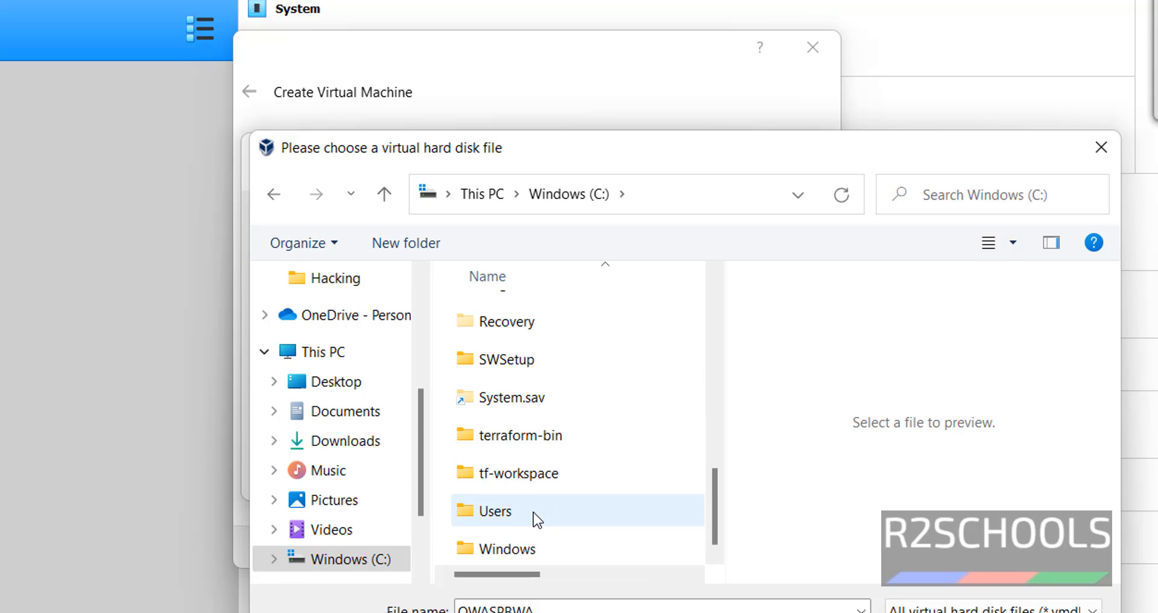
scroll(530, 441, up, 2)
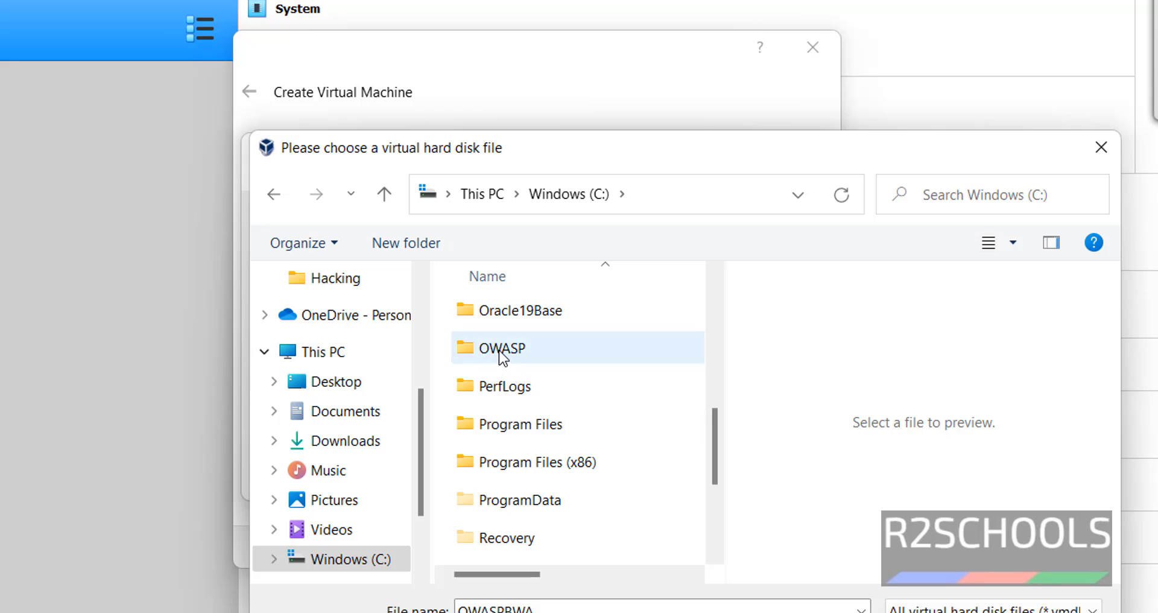
double_click(503, 354)
double_click(552, 314)
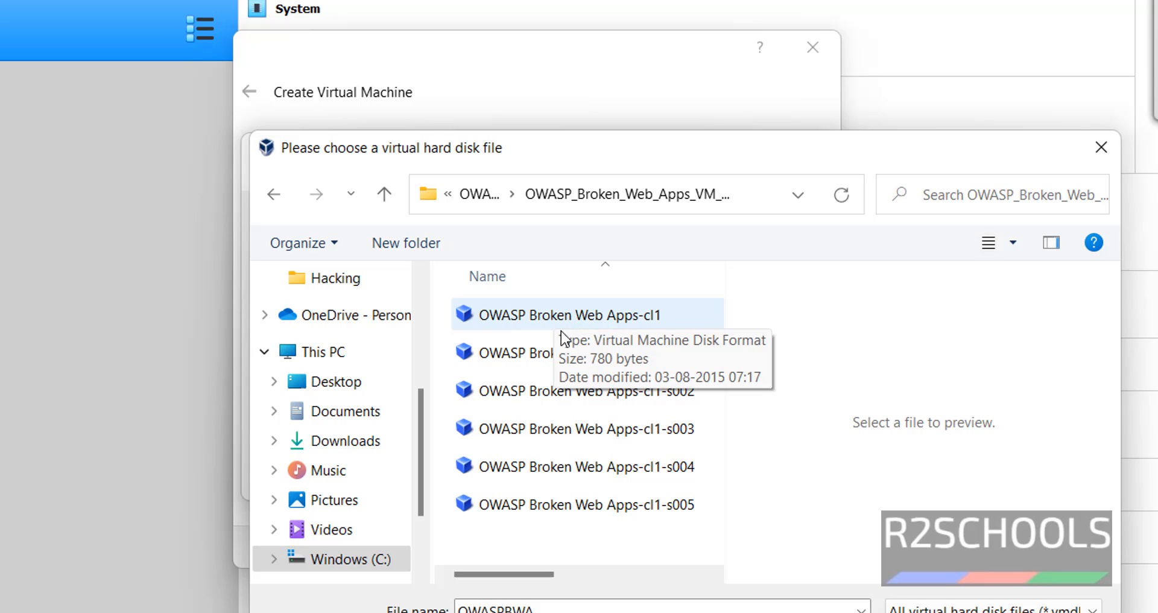
Add OWASP Broken Web Apps-cl1 as the machine's hard disk and create the virtual machine.
click(610, 309)
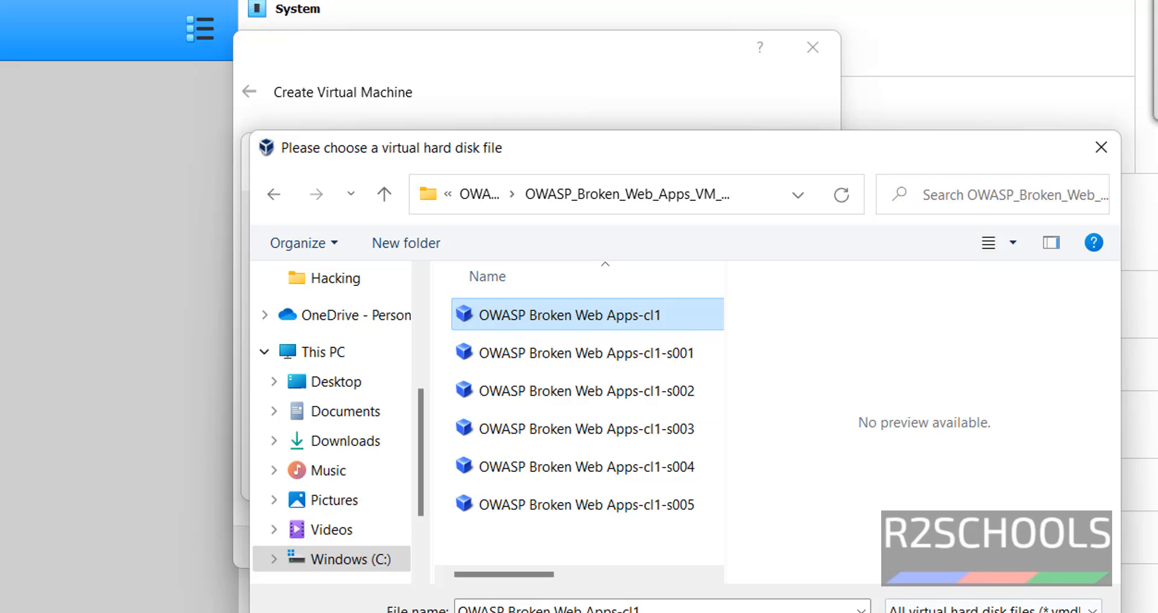
click(941, 612)
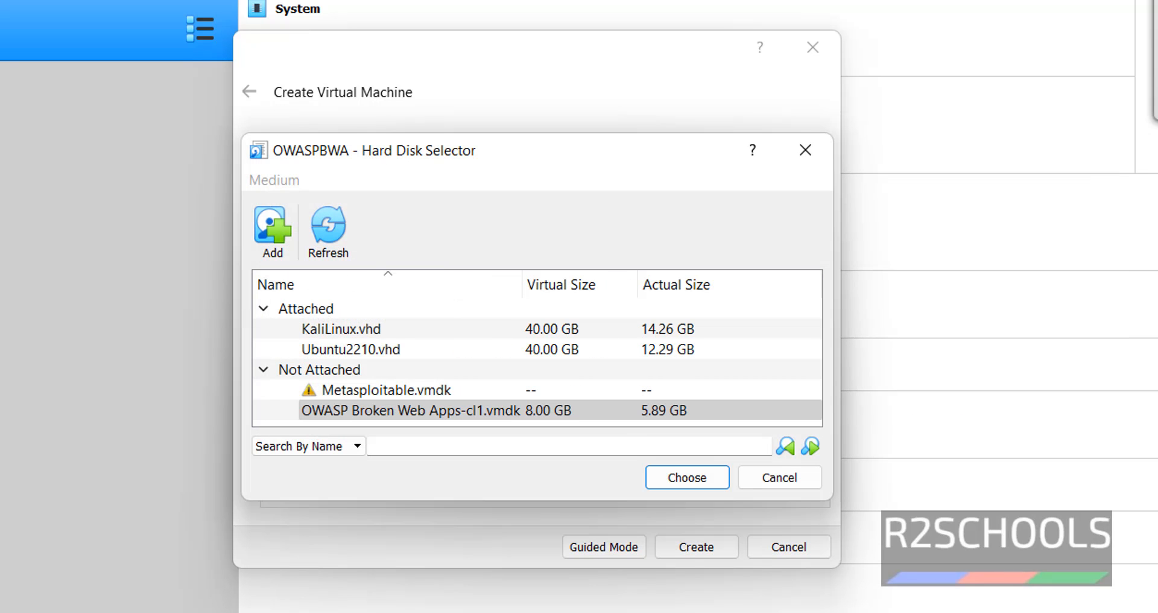
click(695, 478)
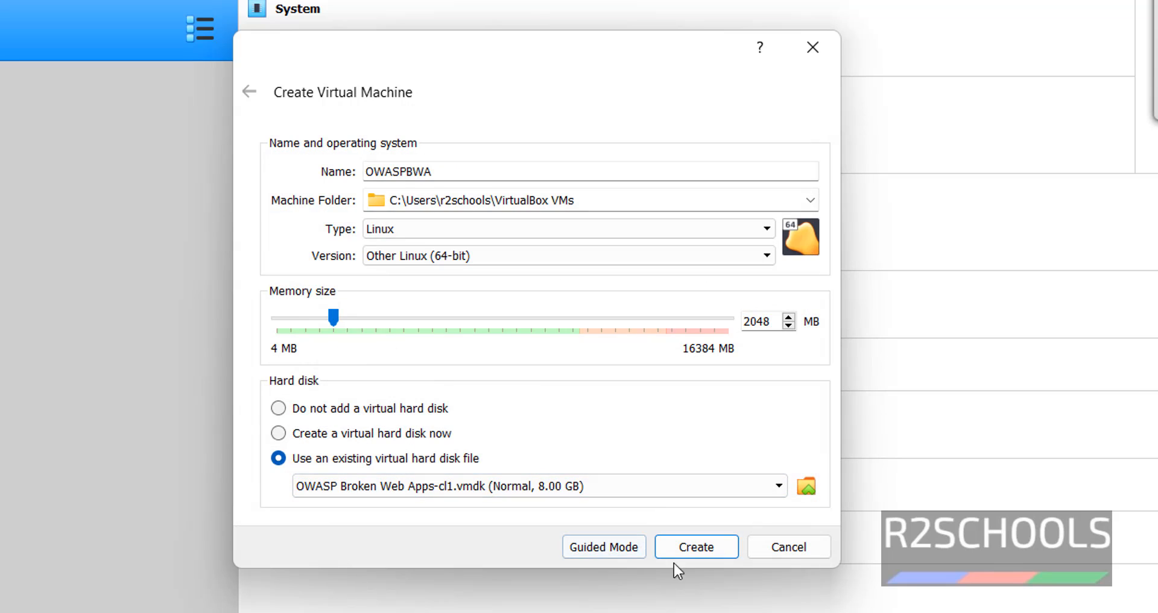
click(717, 550)
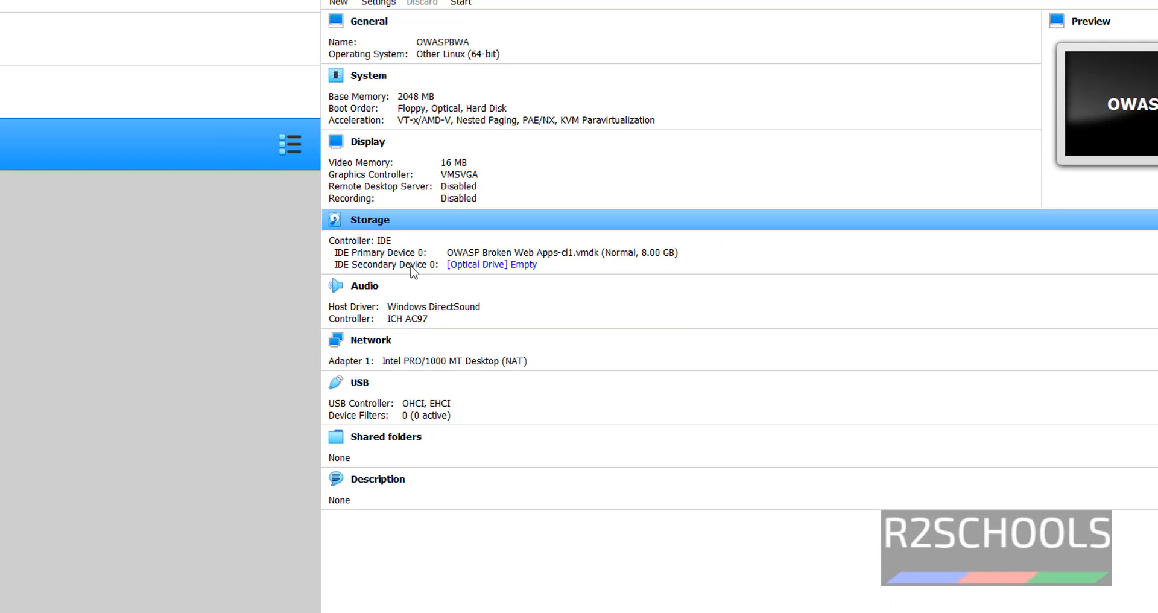
In the OWASPBWA network settings, attach Adapter 1 to the NAT Network named r2schools Network.
click(430, 59)
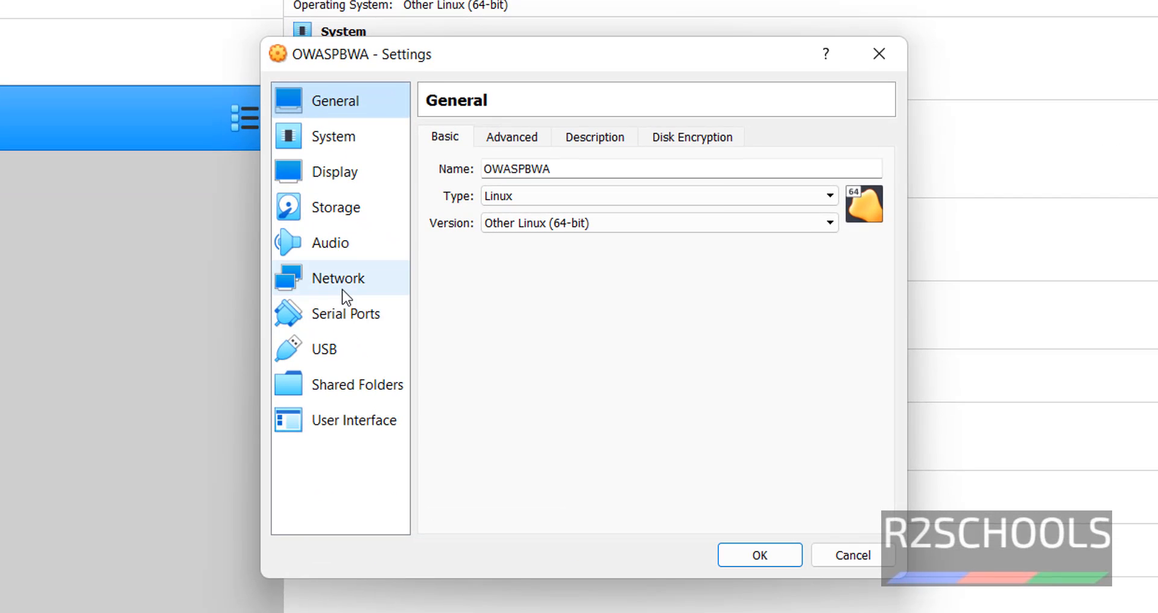
click(342, 289)
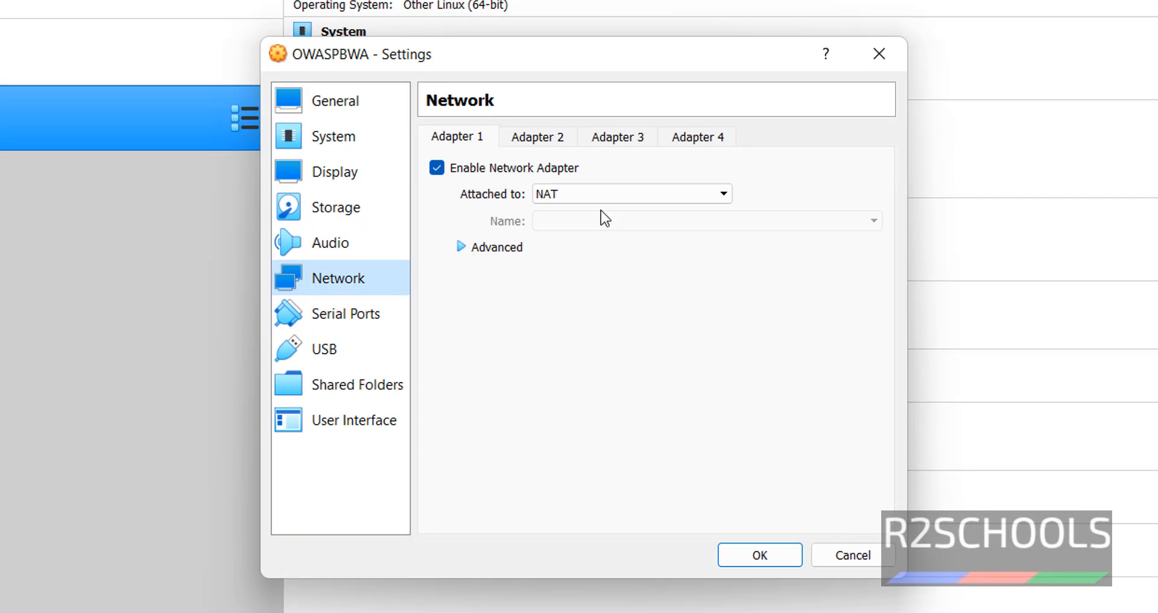
click(606, 194)
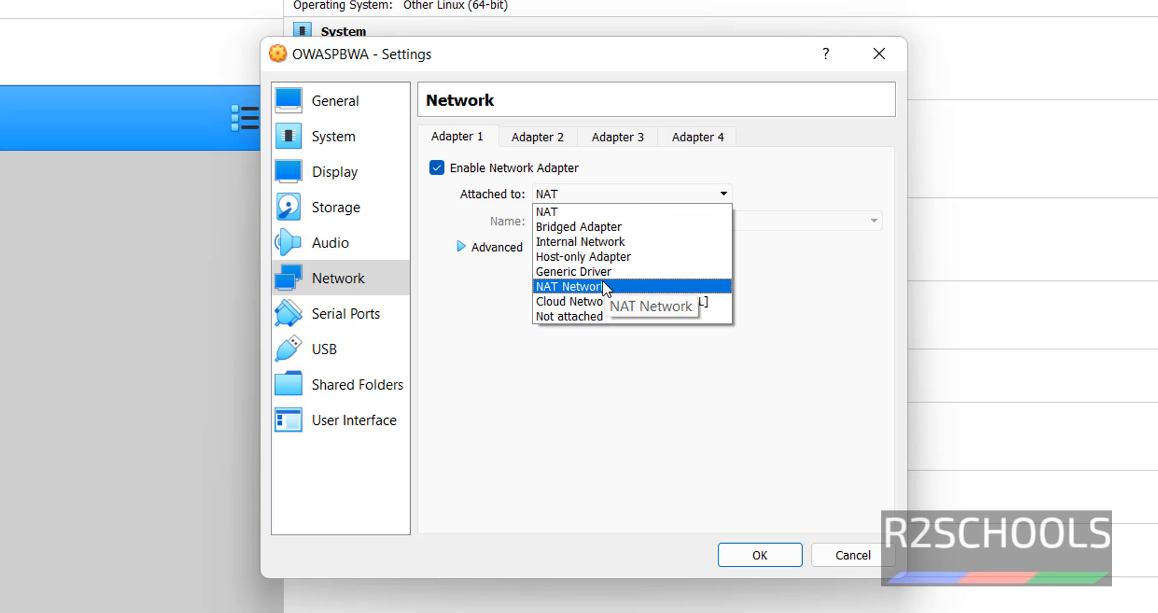
click(603, 282)
click(610, 197)
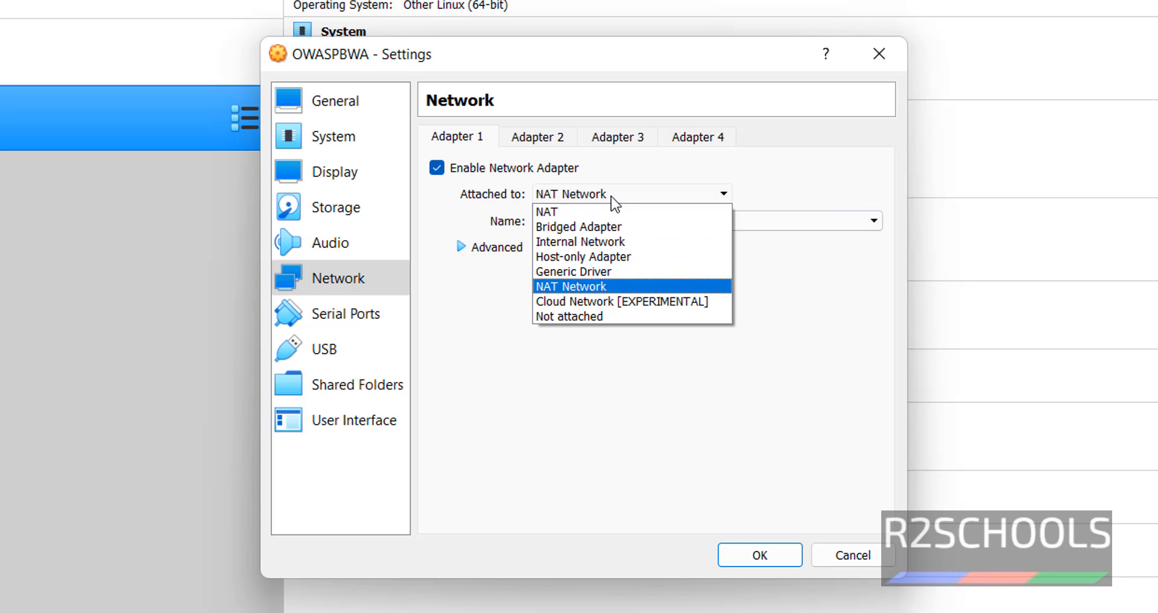
key(Escape)
click(589, 229)
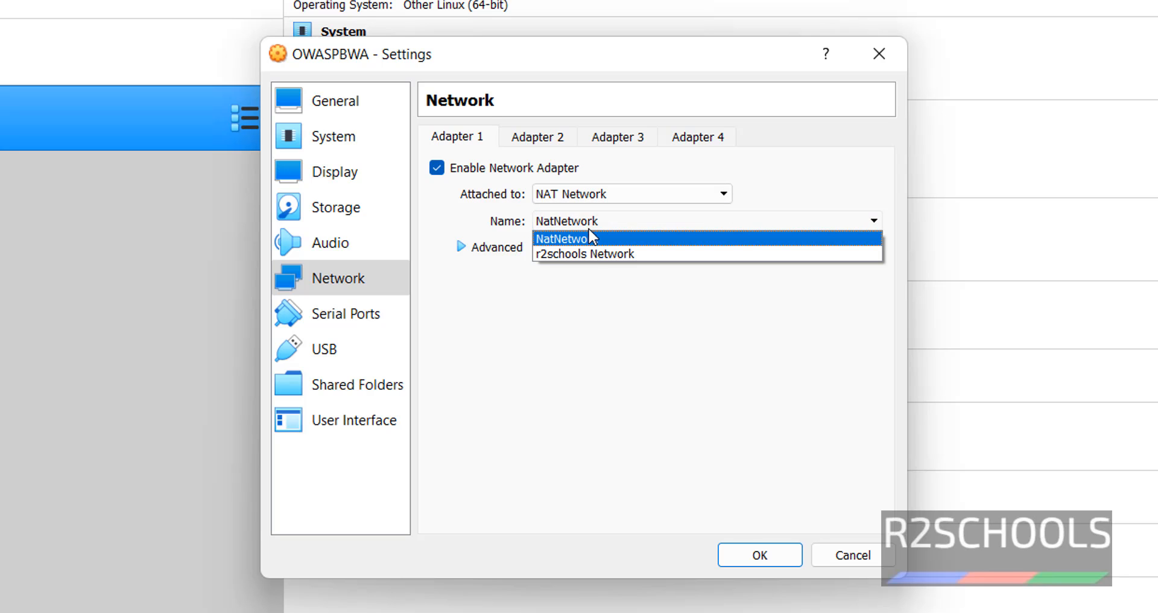
click(589, 253)
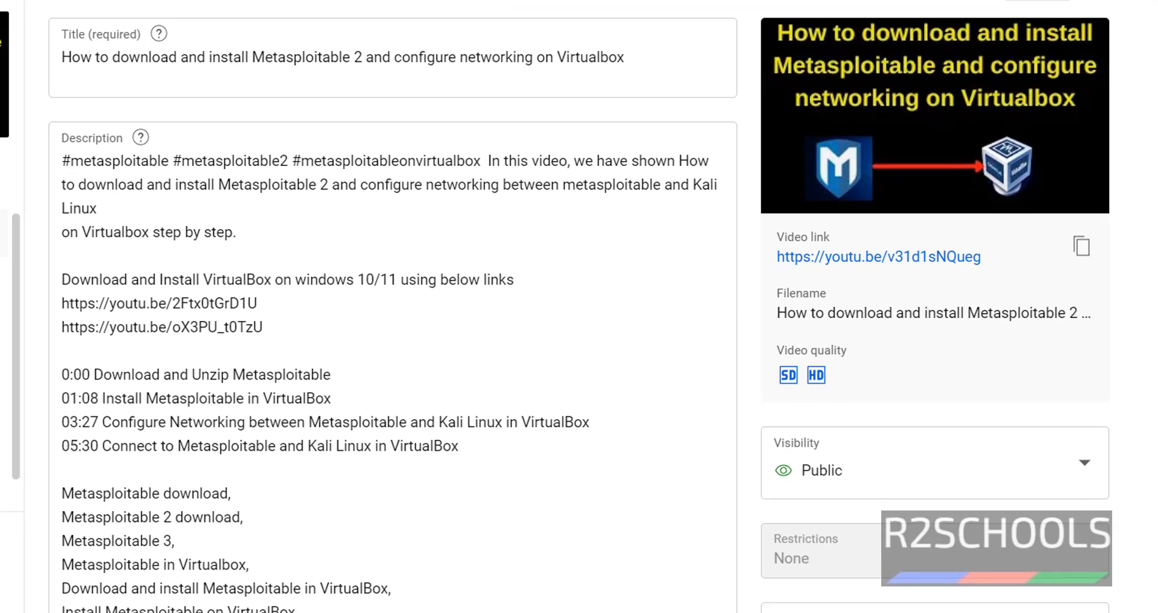
Switch to YouTube Studio and highlight the 03:27 Configure Networking chapter line in the Metasploitable 2 video's description.
mouse_move(812, 69)
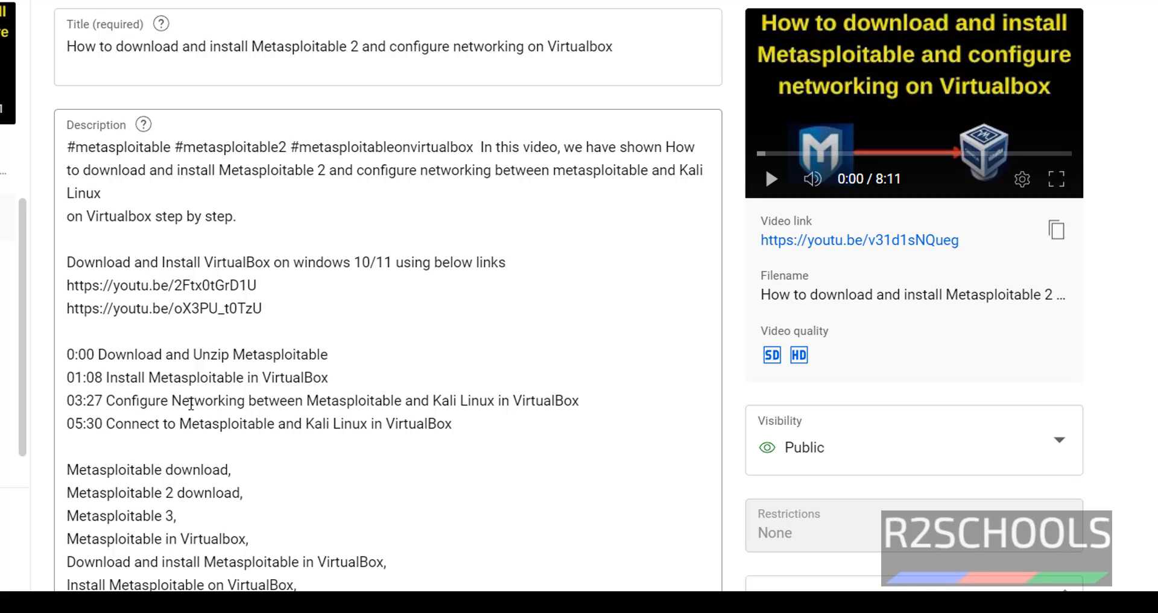
drag(68, 401, 618, 401)
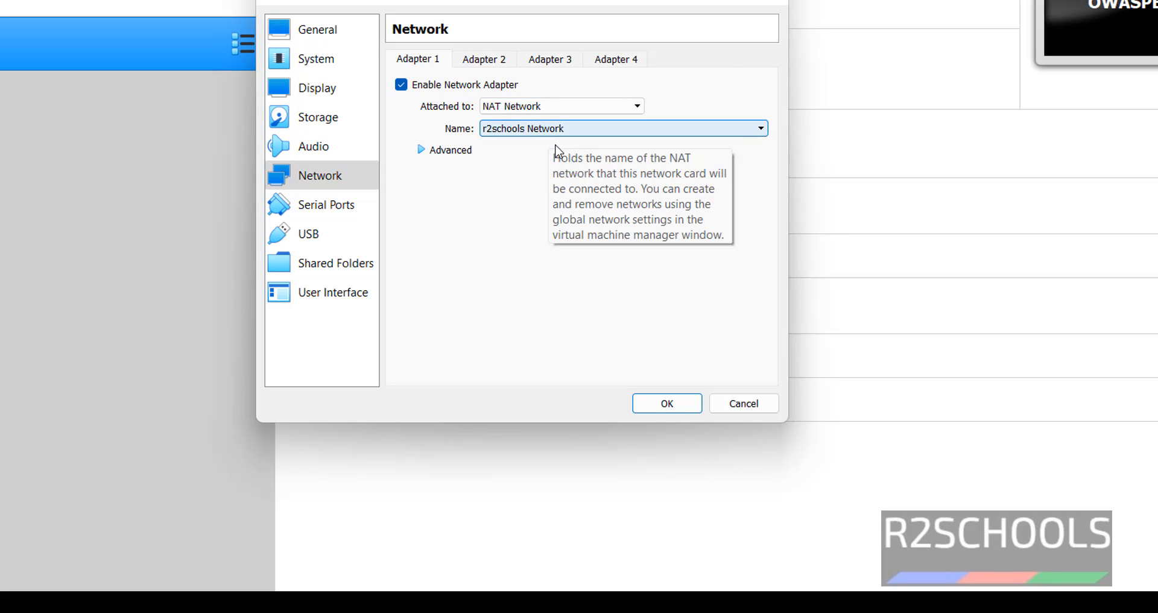
Save the network settings in VirtualBox and start the OWASPBWA virtual machine, dismissing its keyboard capture notice.
click(688, 408)
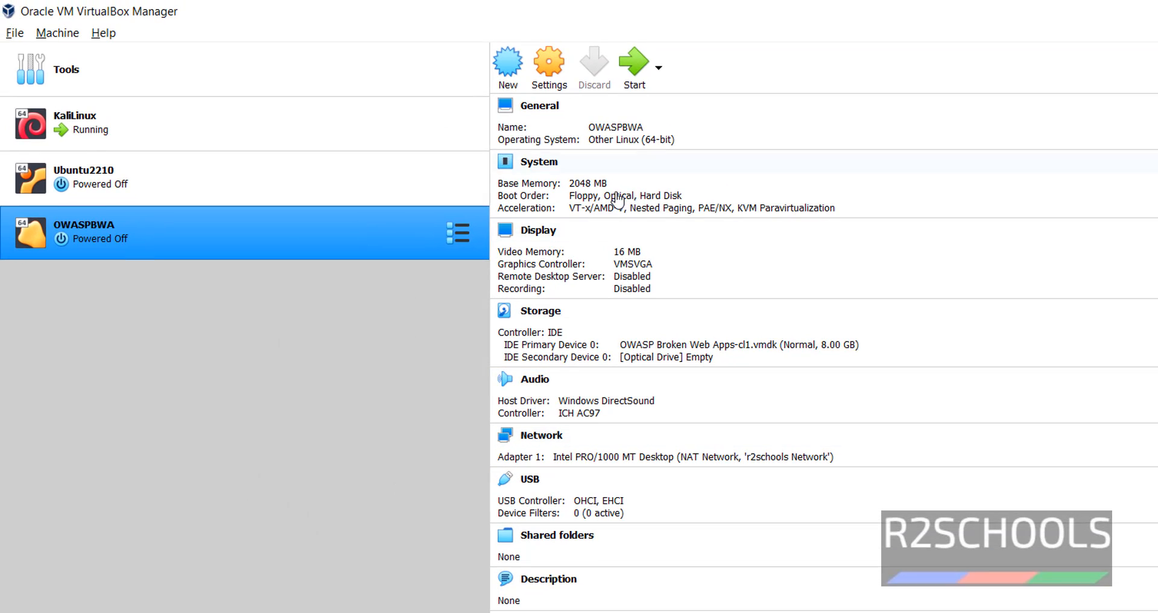
click(633, 82)
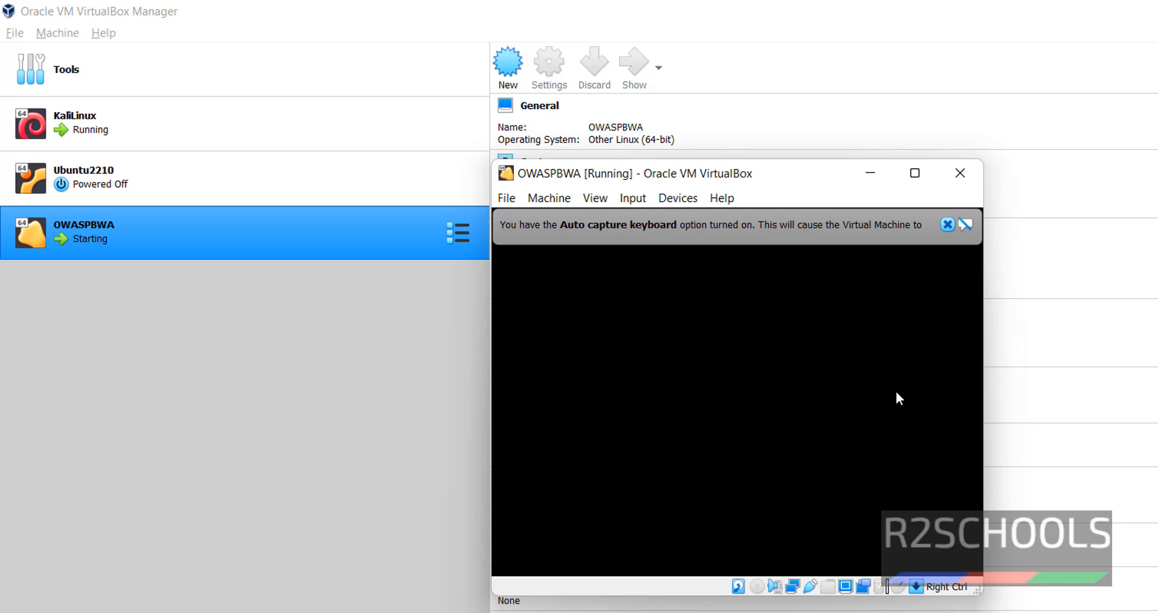
click(949, 224)
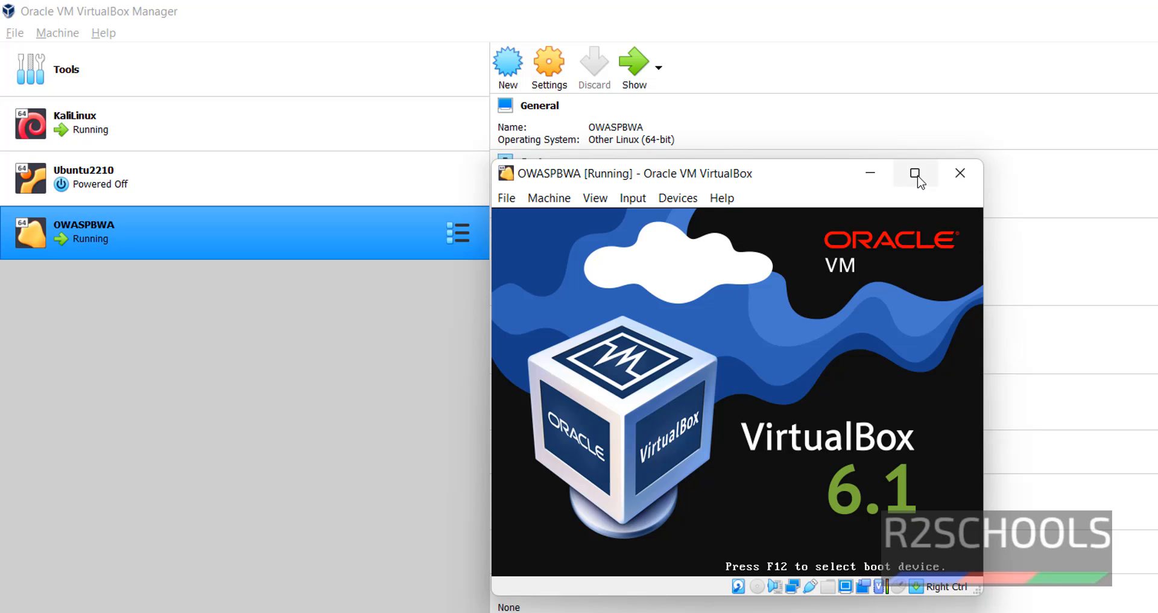
click(915, 173)
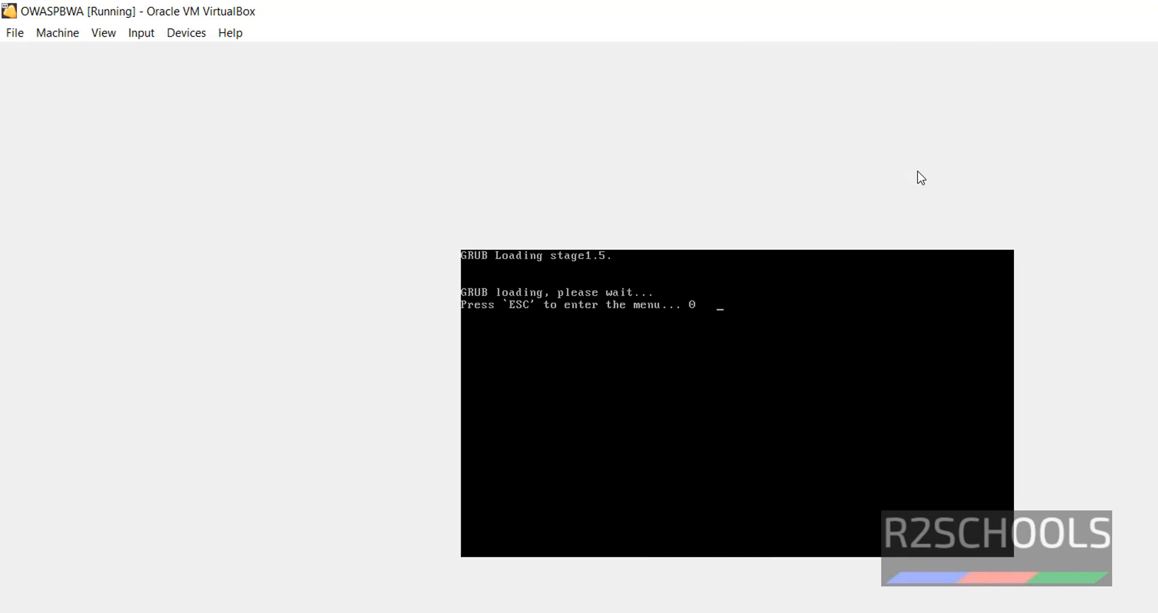
double_click(888, 6)
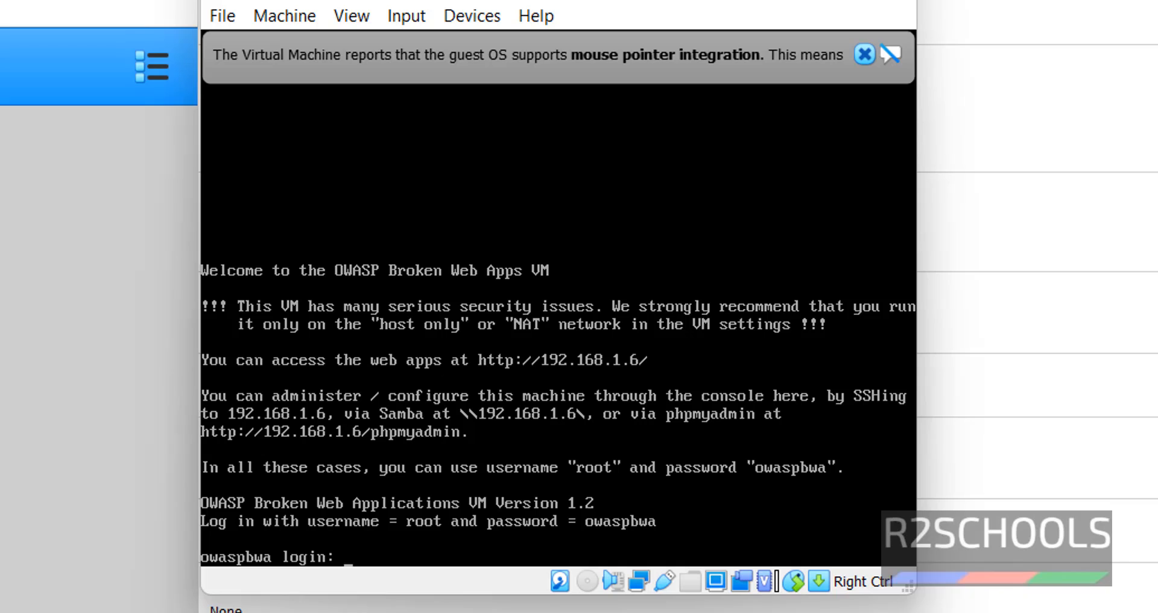
Log in to the OWASPBWA console as root, entering the account password.
text(t)
key(Return)
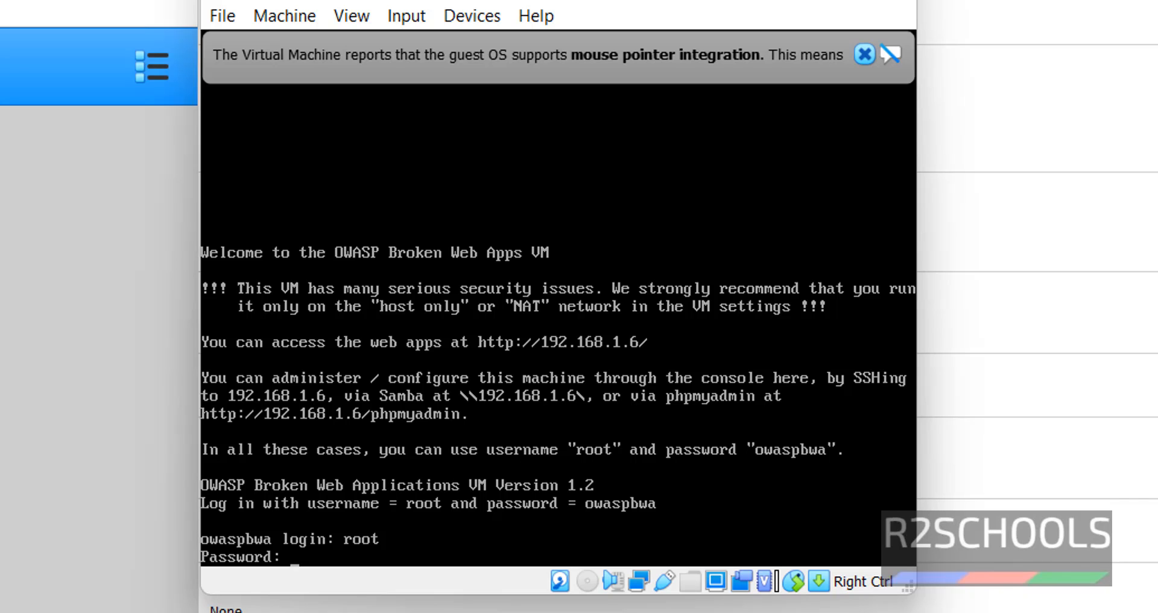
key(Return)
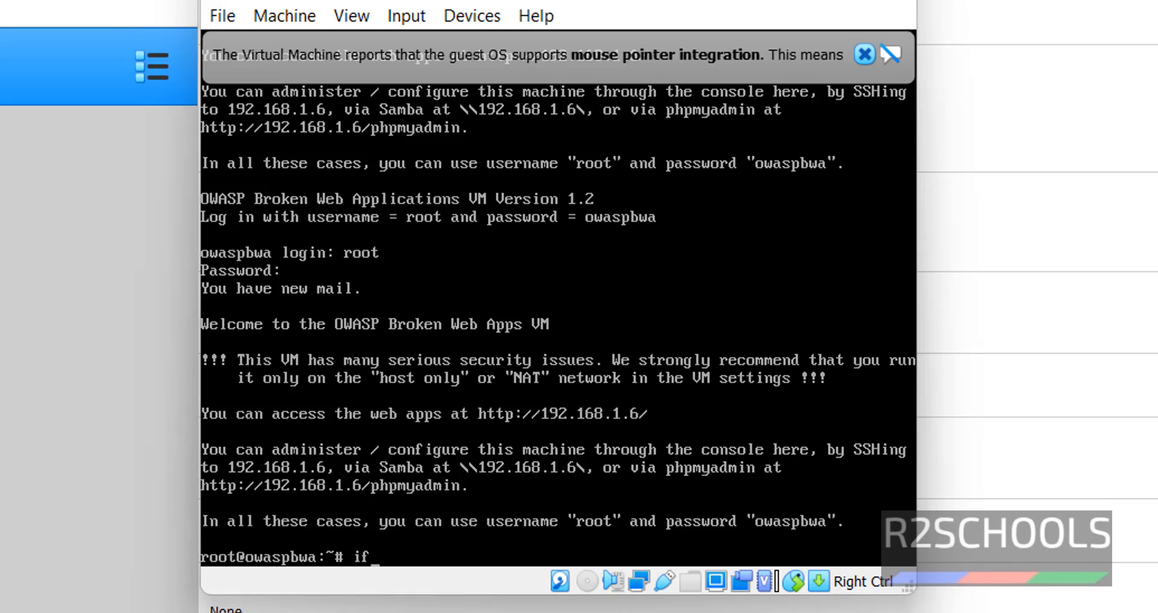
Display the OWASPBWA machine's network interface configuration with the ifconfig command.
text(config)
key(Return)
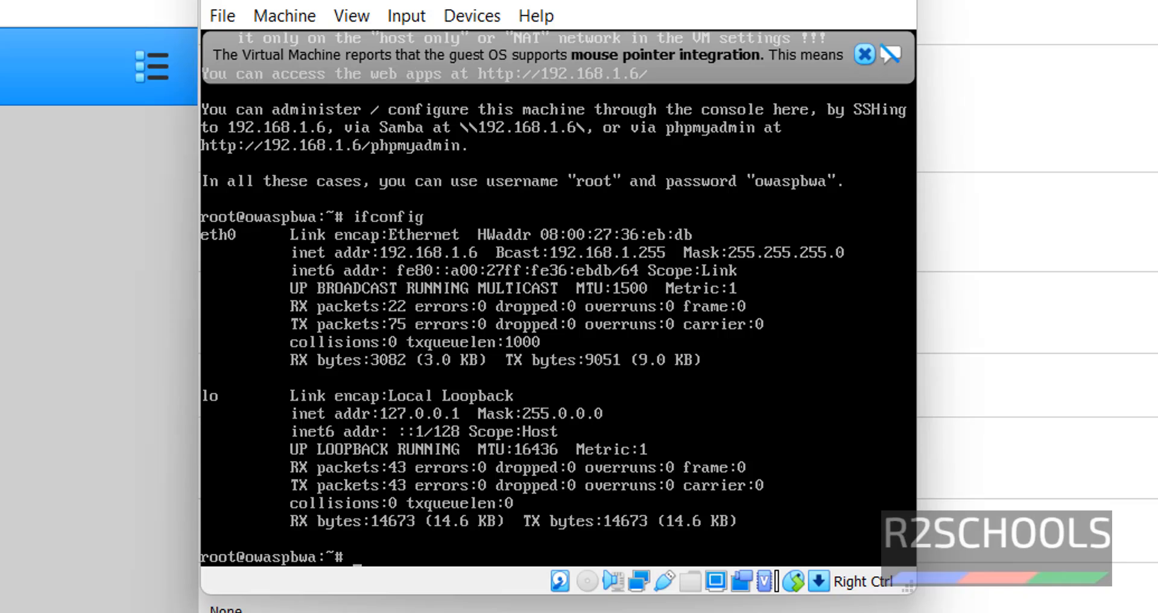
Switch to the KaliLinux virtual machine and log in to its desktop, entering the account password.
key(alt+Tab)
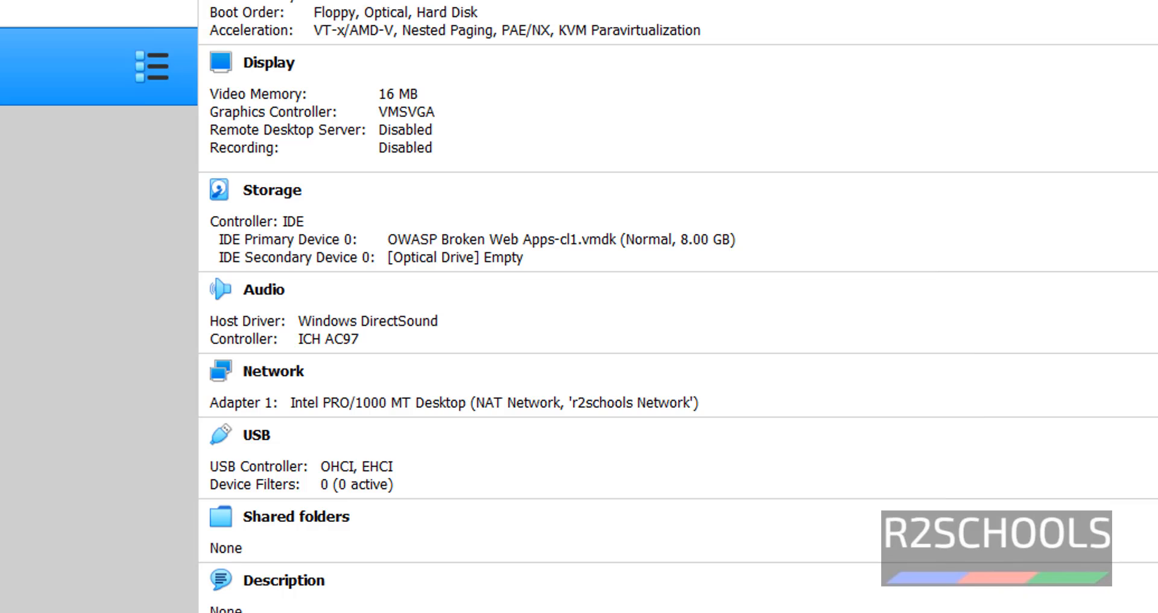
click(703, 573)
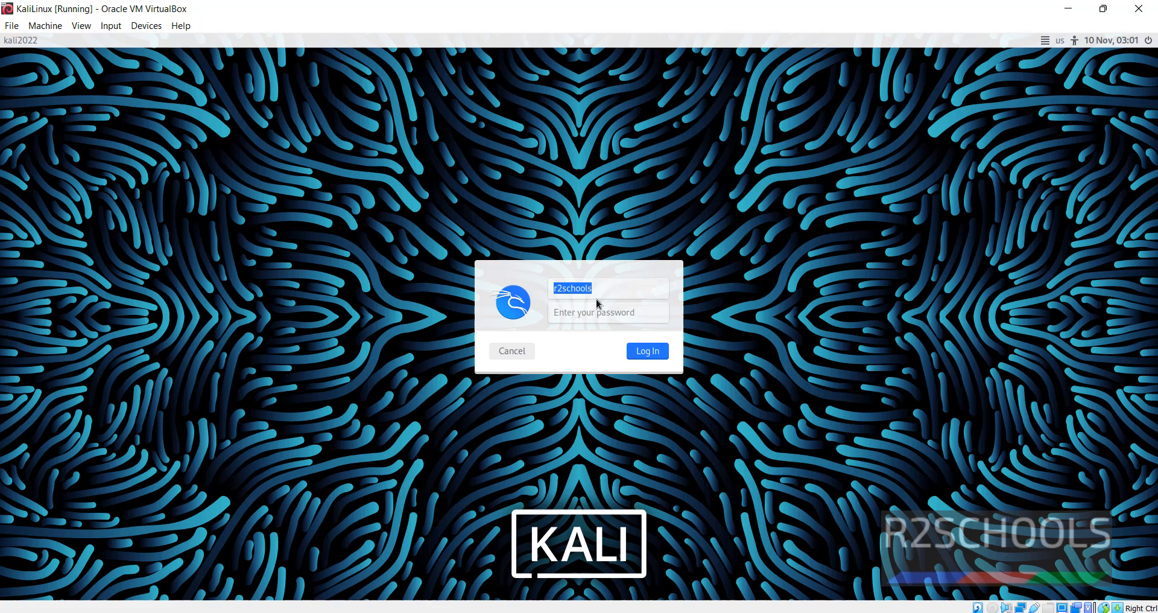
click(593, 312)
text(•••••••)
key(Return)
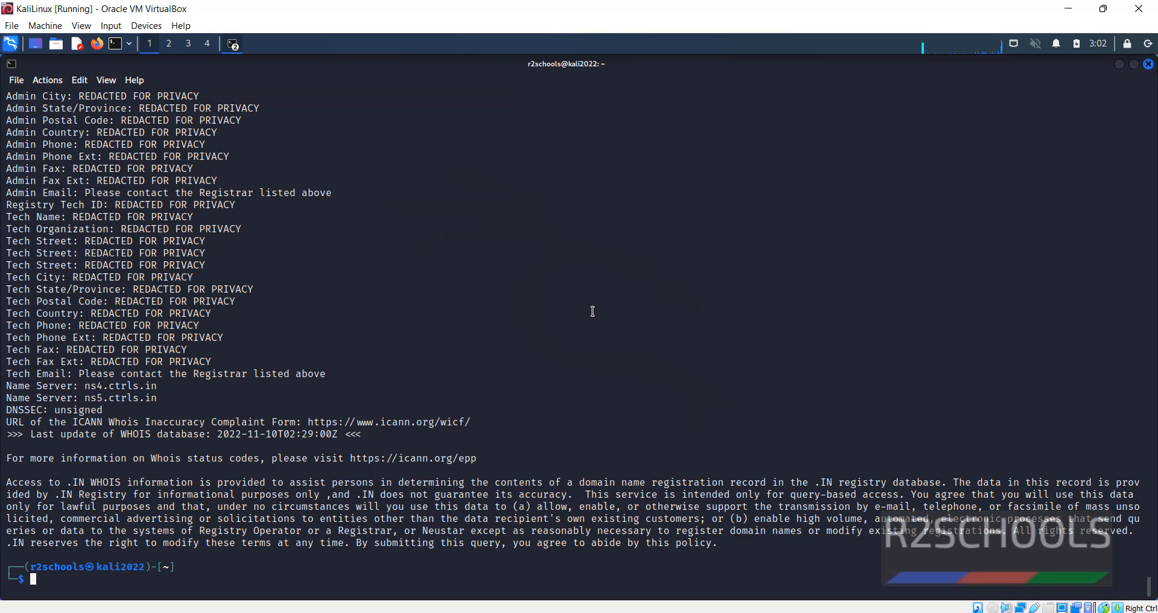
Clear the Kali terminal, ping 192.168.1.6 to test connectivity, stop after a few replies and clear the terminal again.
key(ctrl+l)
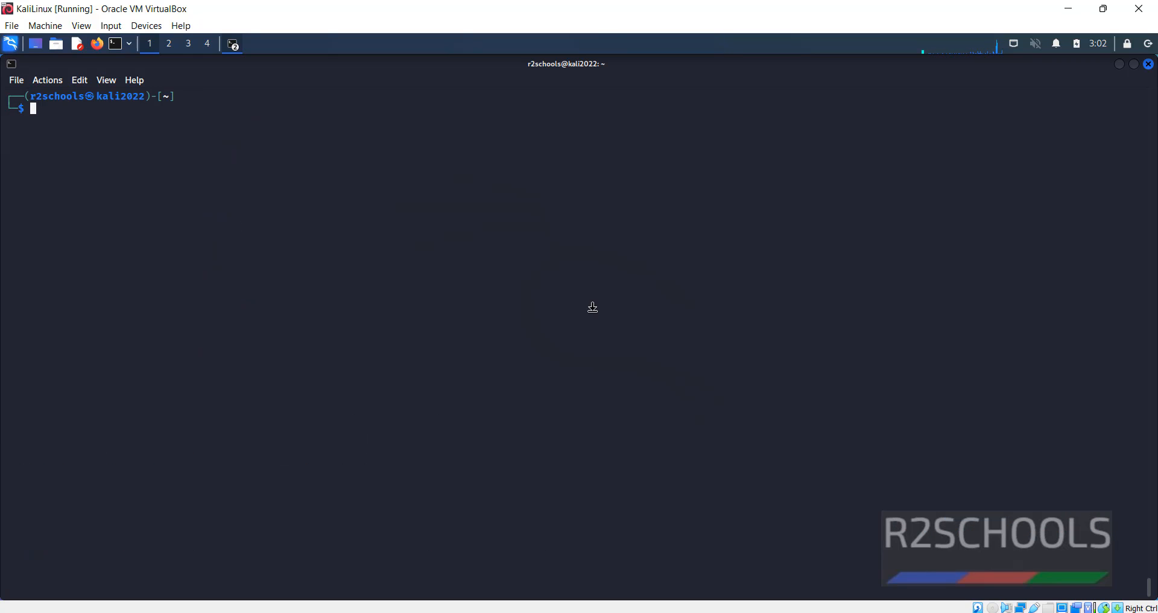
text(ping 192)
text(.168.)
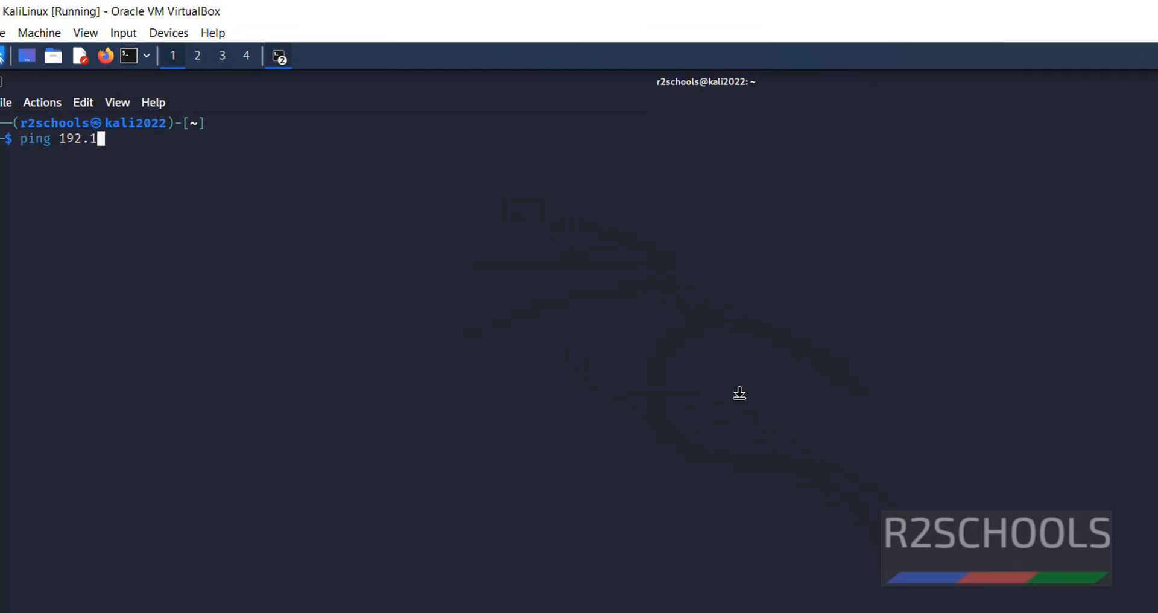
text(1.6)
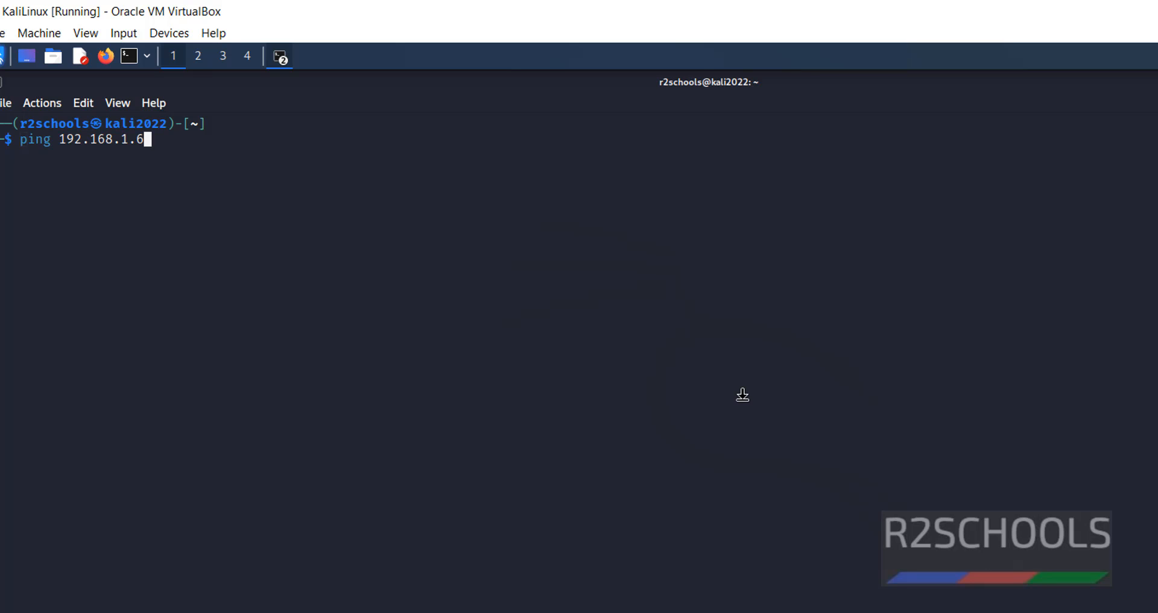
key(Return)
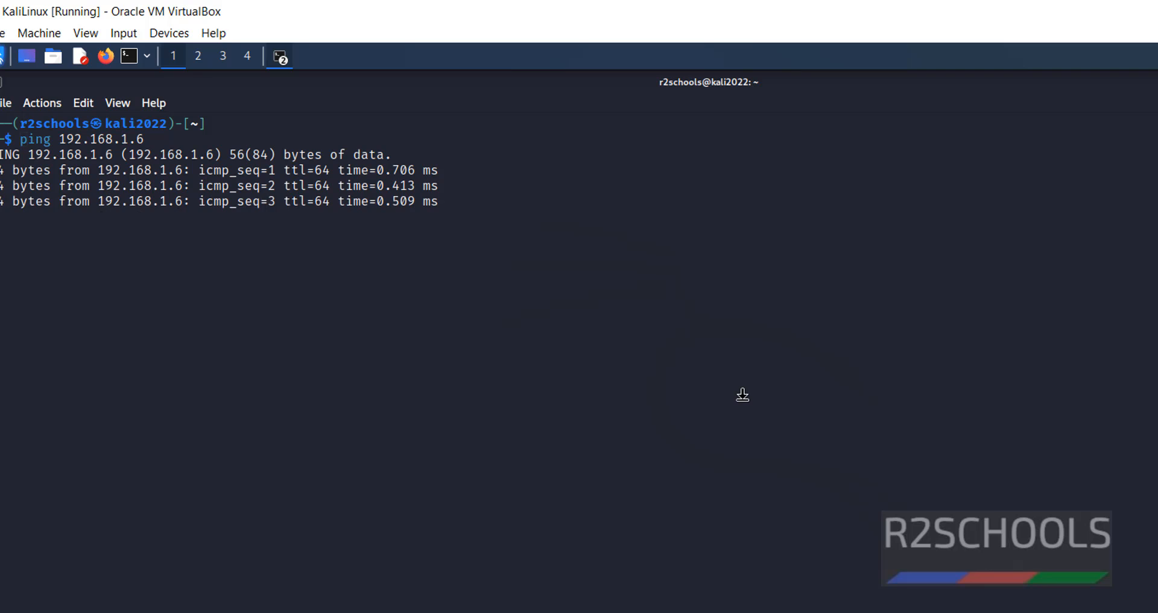
key(ctrl+c)
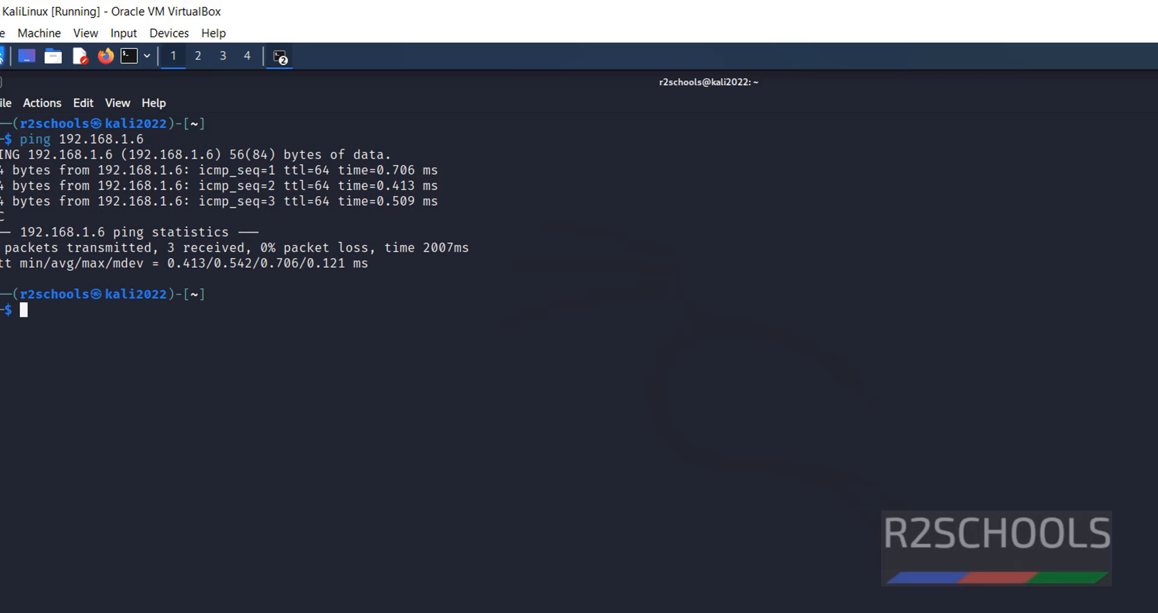
key(ctrl+l)
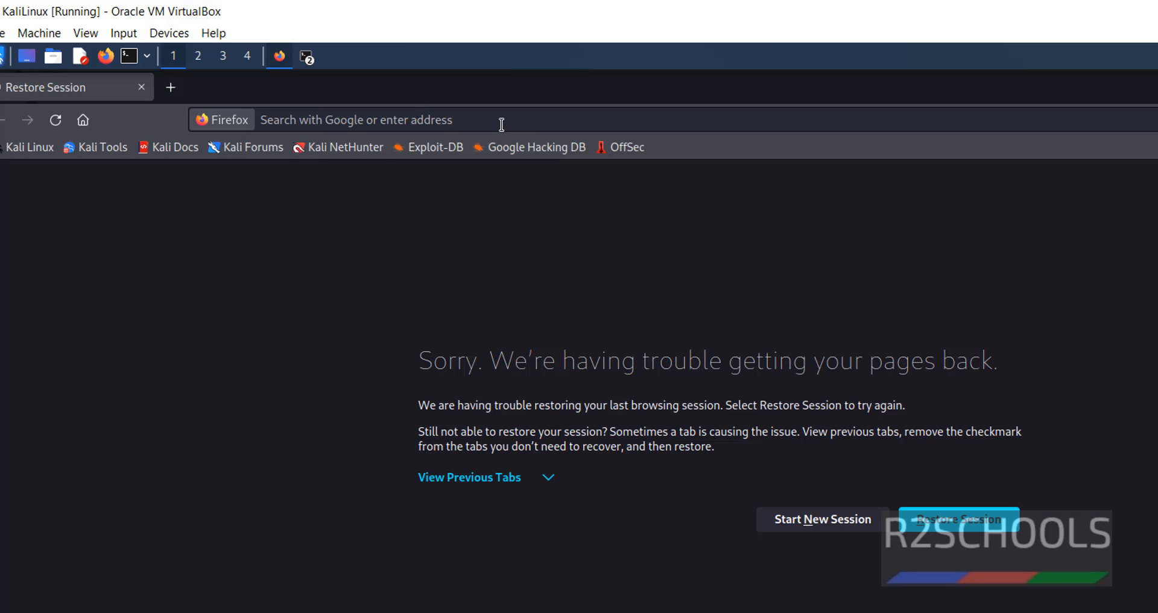
Switch to Firefox in Kali and load the OWASPBWA start page at 192.168.1.6.
click(501, 124)
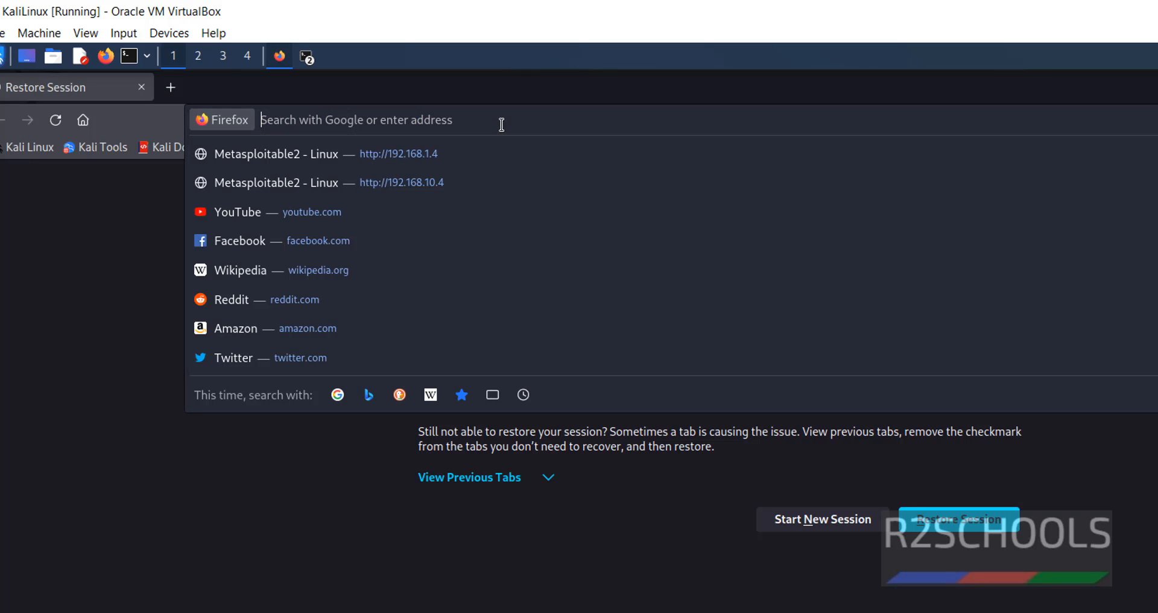
text(192.169)
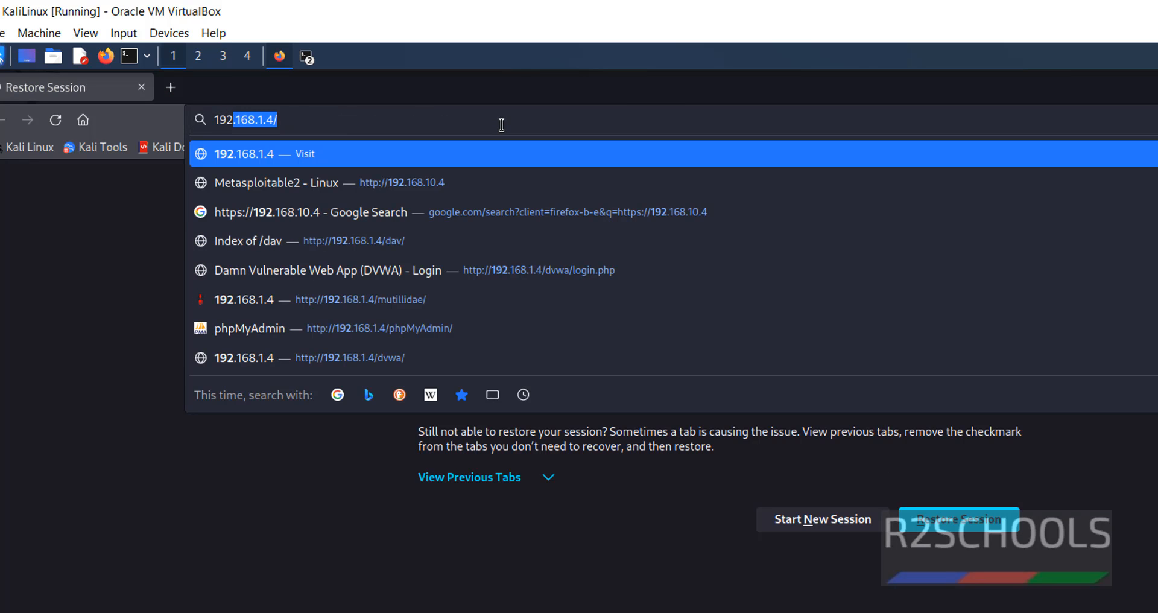
key(BackSpace)
text(8)
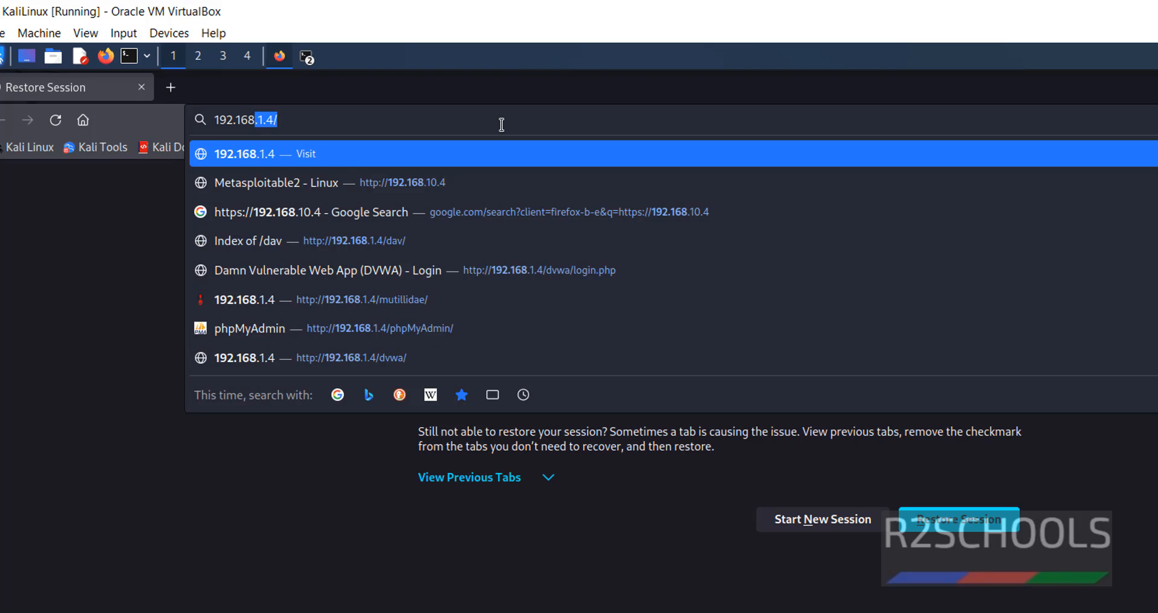
text(.1.6)
key(Return)
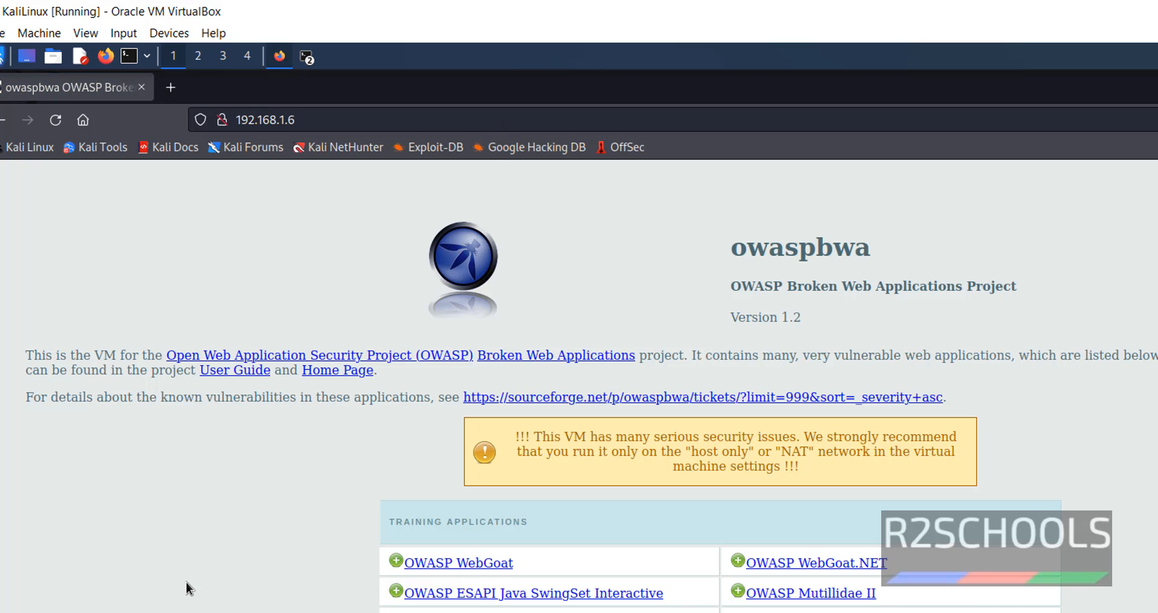
Examine the application categories on the owaspbwa page, from Training Applications through Demonstration Pages/Small Applications, highlighting section headings along the way.
scroll(186, 582, down, 4)
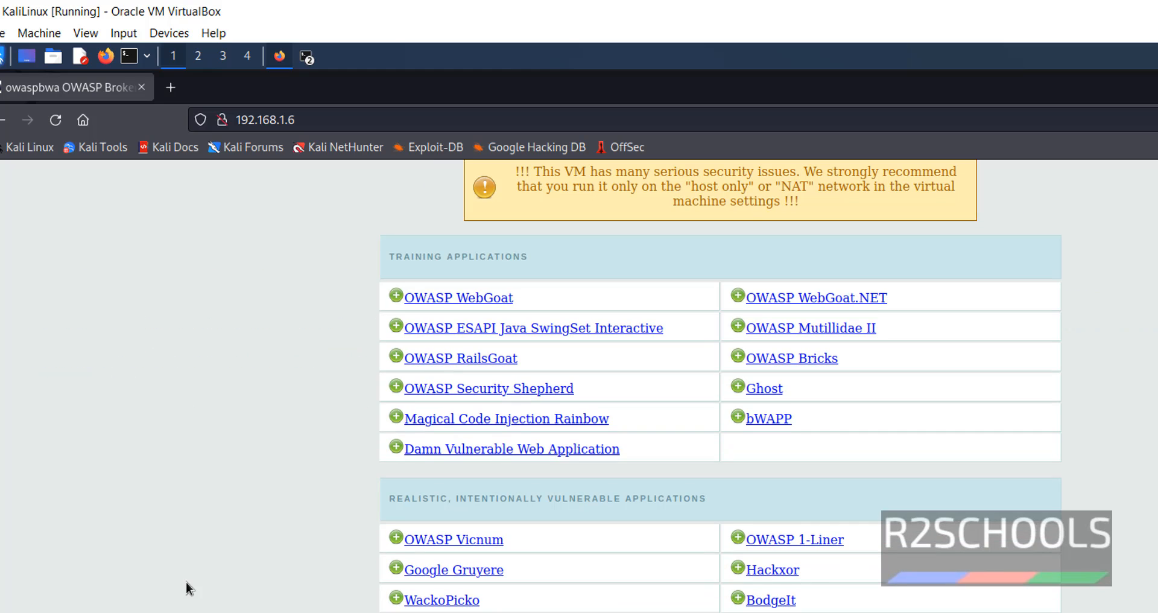
drag(388, 257, 538, 266)
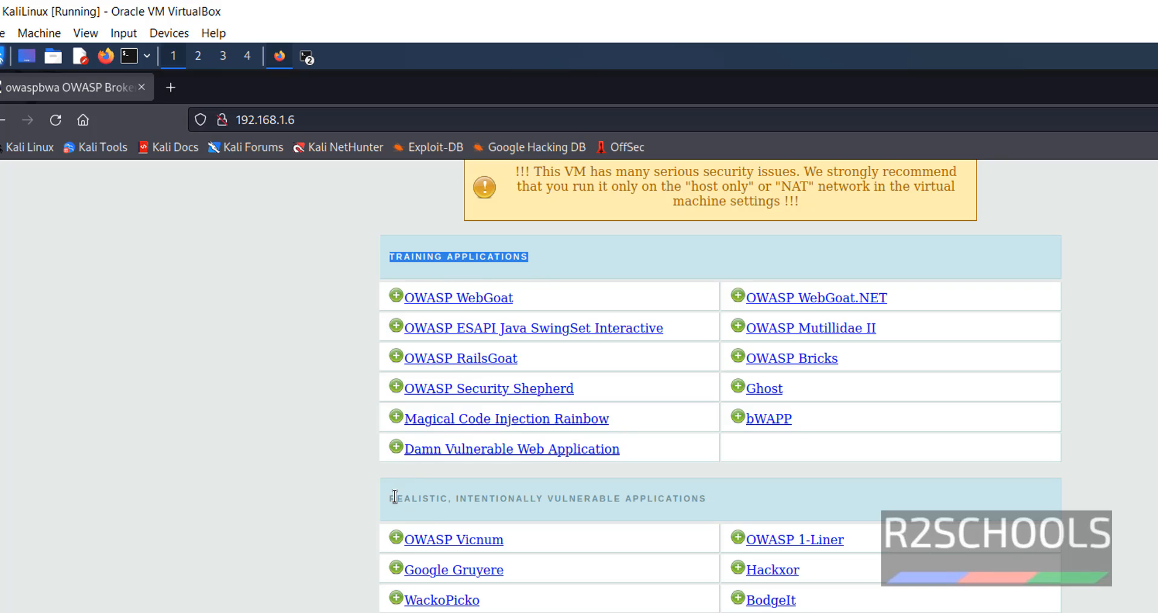
drag(390, 499, 737, 498)
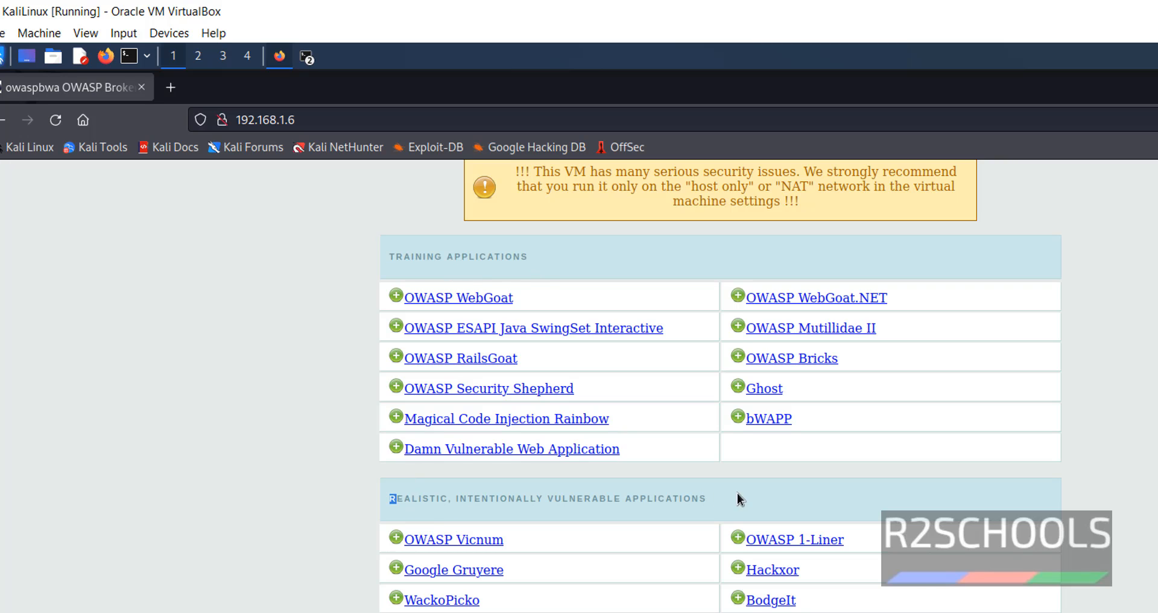
click(773, 494)
scroll(355, 586, down, 3)
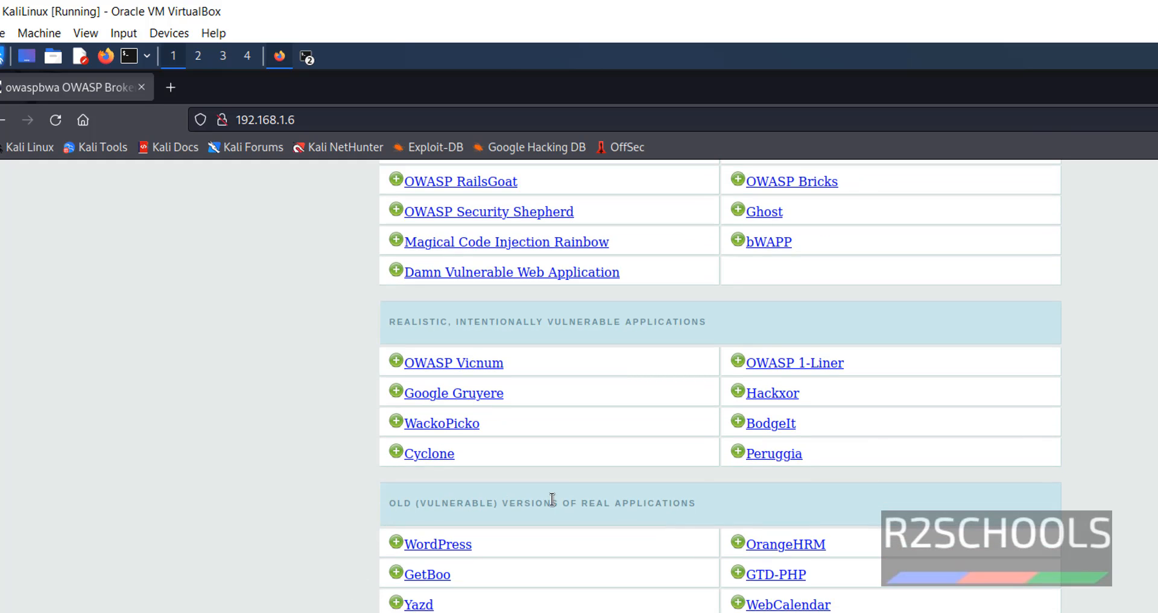
scroll(326, 579, down, 4)
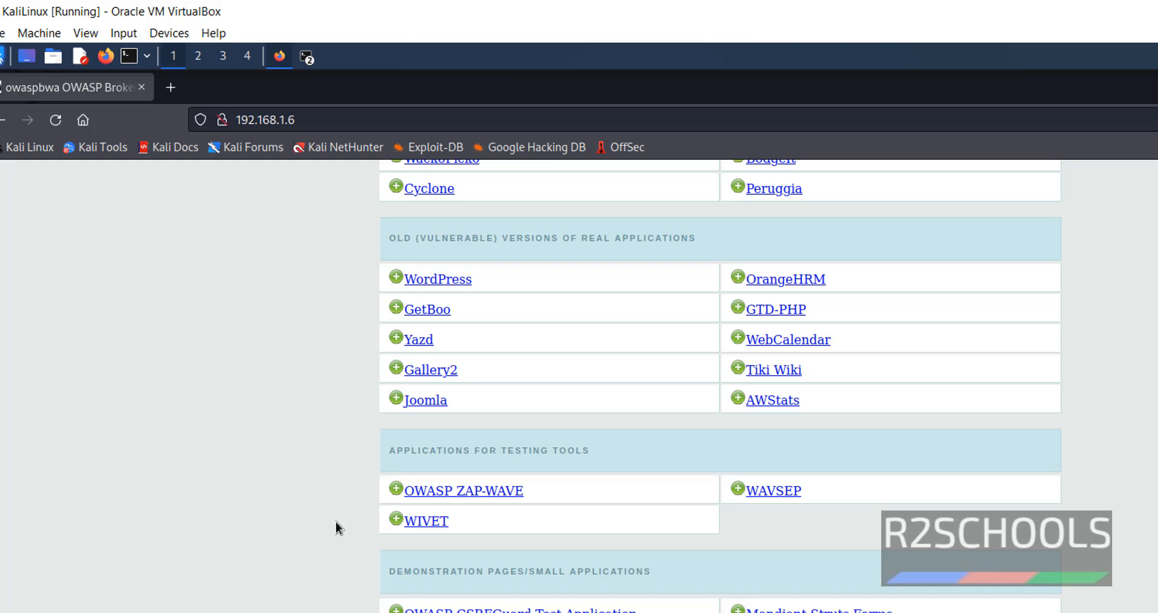
drag(411, 454, 645, 455)
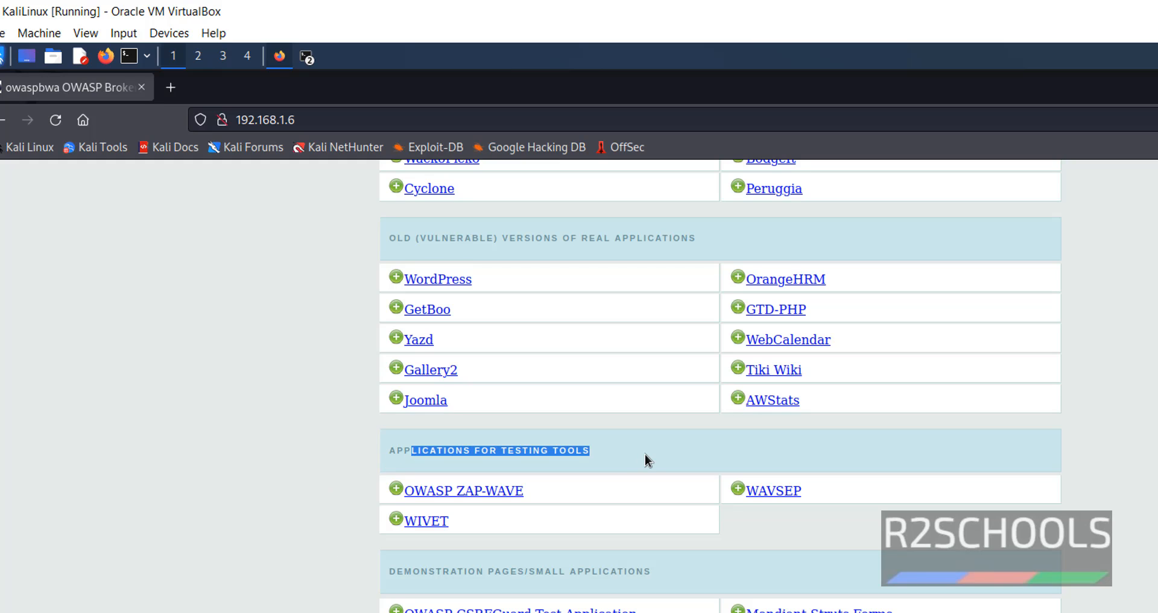
drag(395, 570, 1130, 538)
Open the Magical Code Injection Rainbow application from the Training Applications section.
scroll(443, 509, up, 5)
click(444, 510)
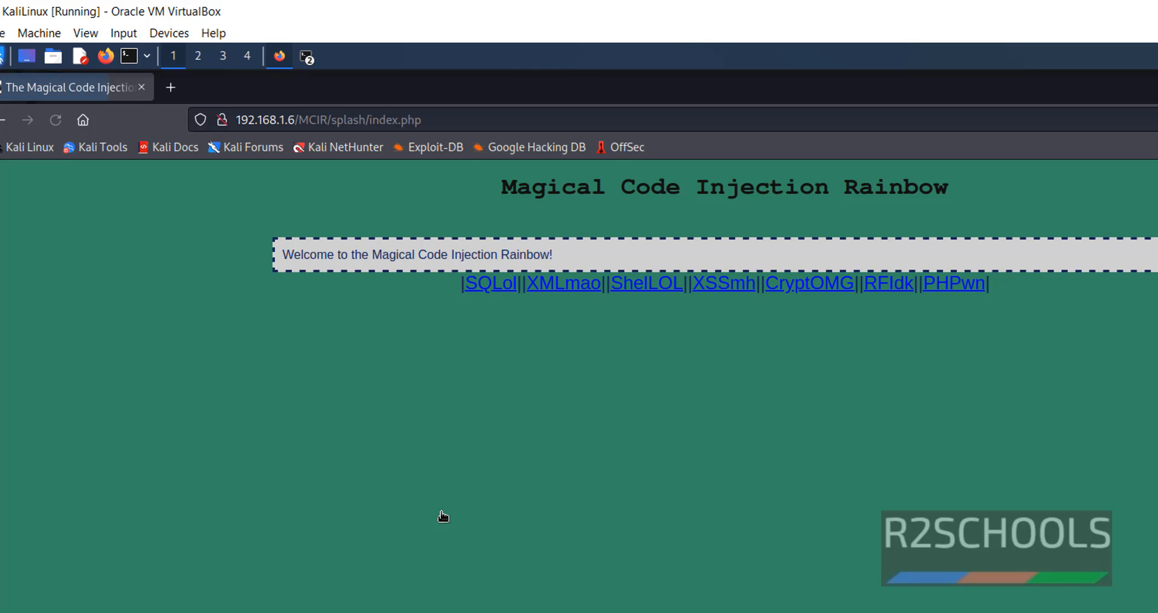